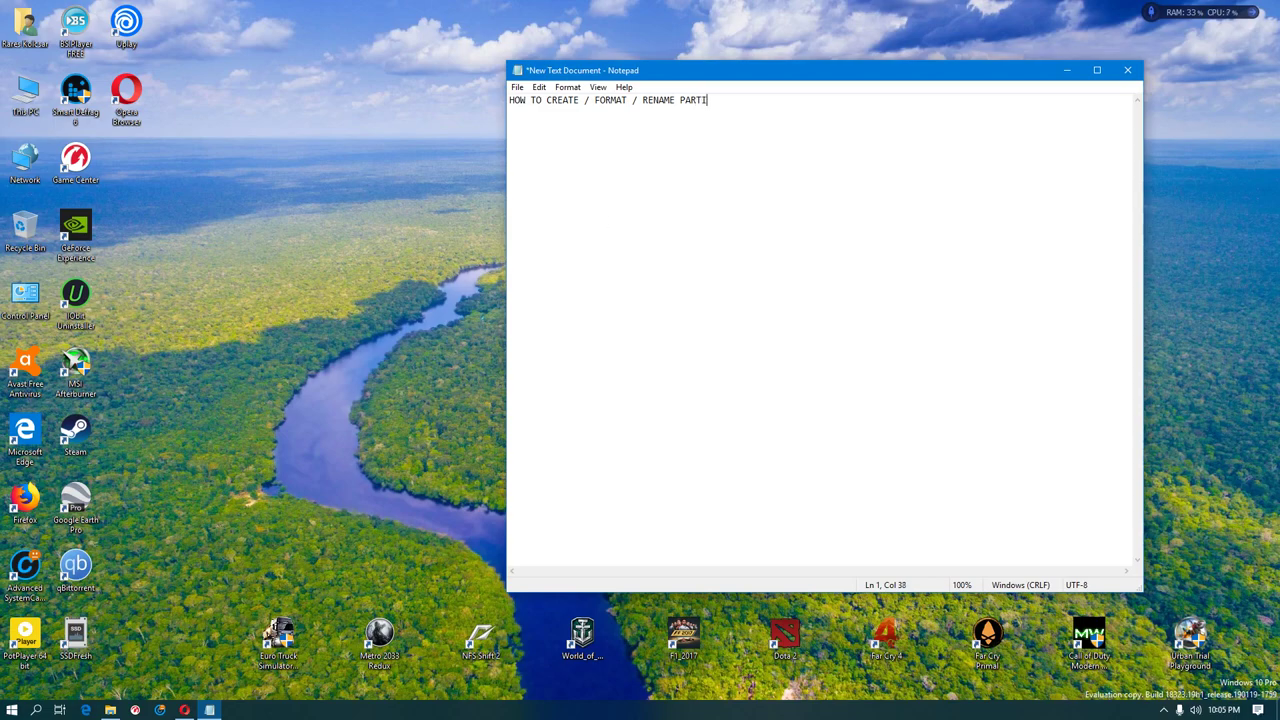
# Complete the title as "HOW TO CREATE / FORMAT / RENAME PARTITION ON WINDOWS 10 !" and add the line "1 - OPEN THE START MENU"
pyautogui.write('NDOWS 10 ! ')
pyautogui.write('1')
pyautogui.write(' - OPEN THE STAR')
pyautogui.write('T MENU')
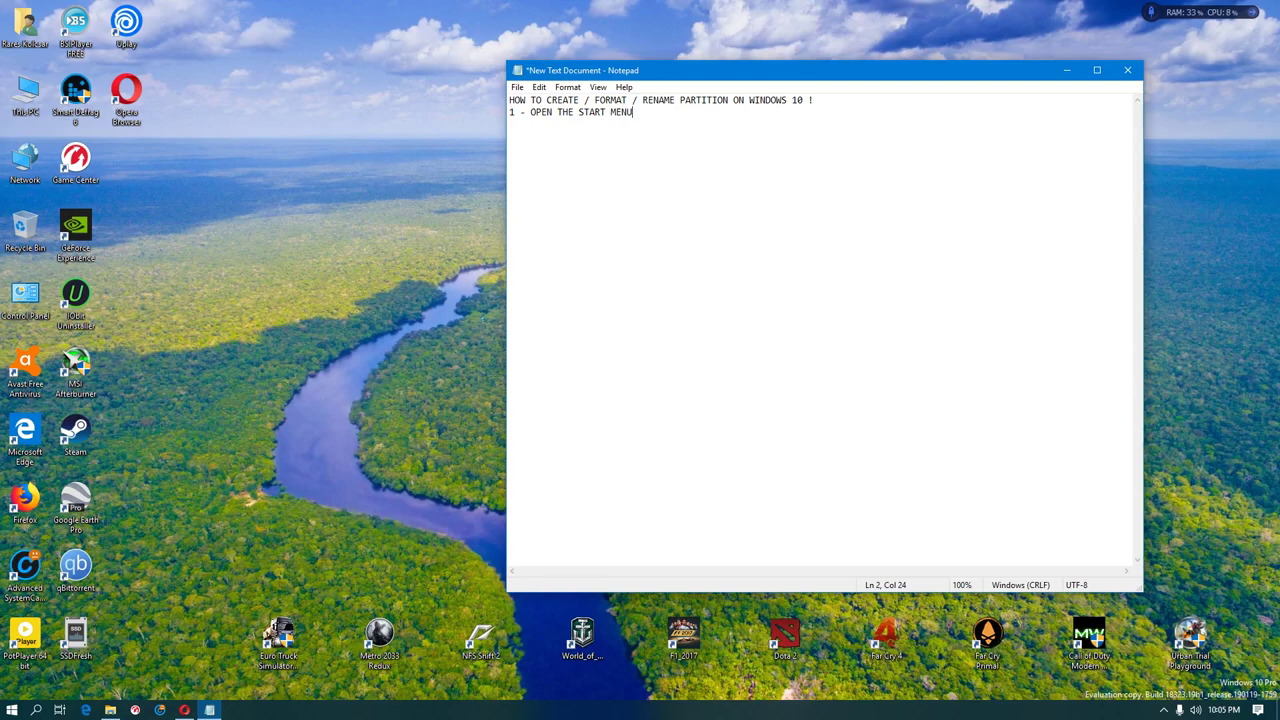
pyautogui.click(11, 709)
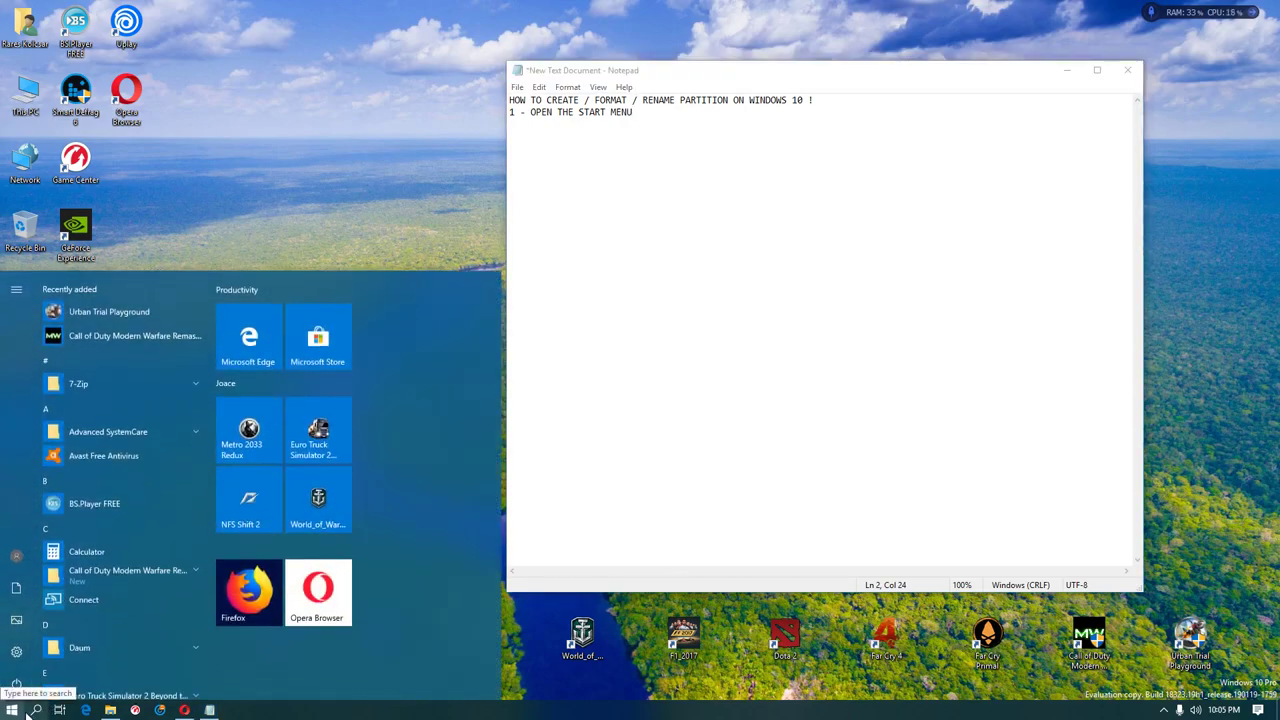
pyautogui.write('DISK')
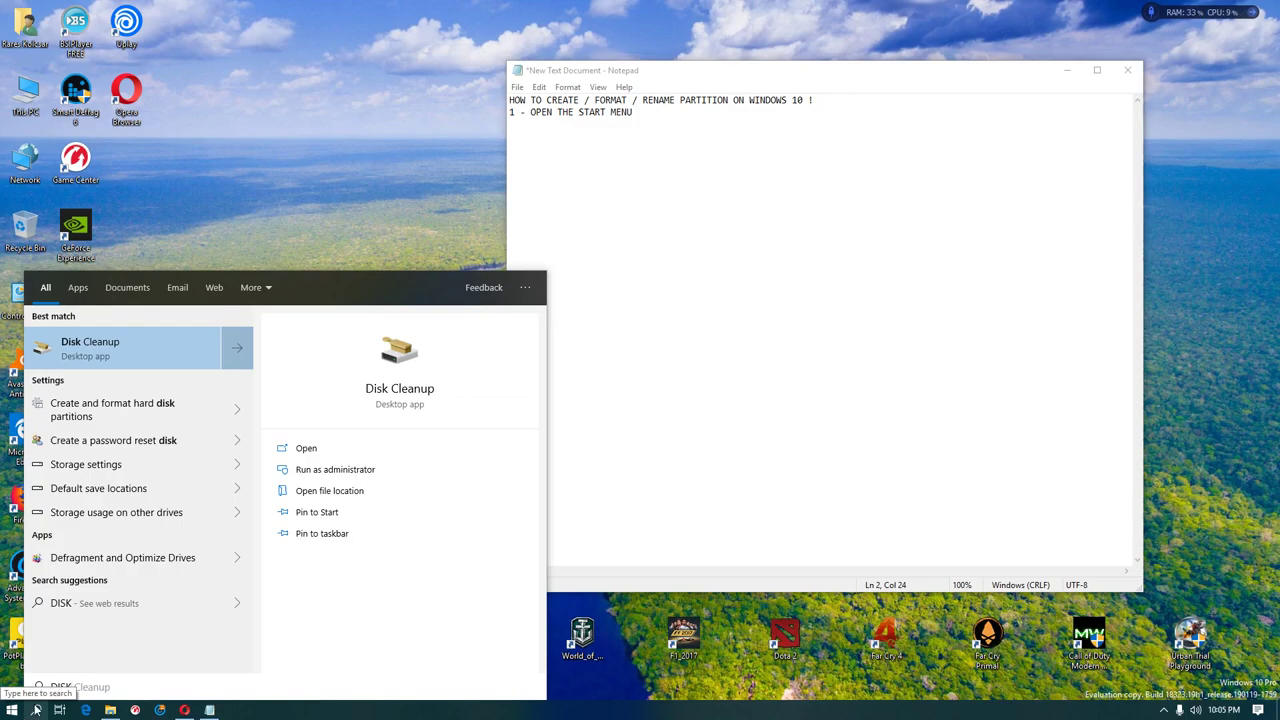
pyautogui.click(660, 123)
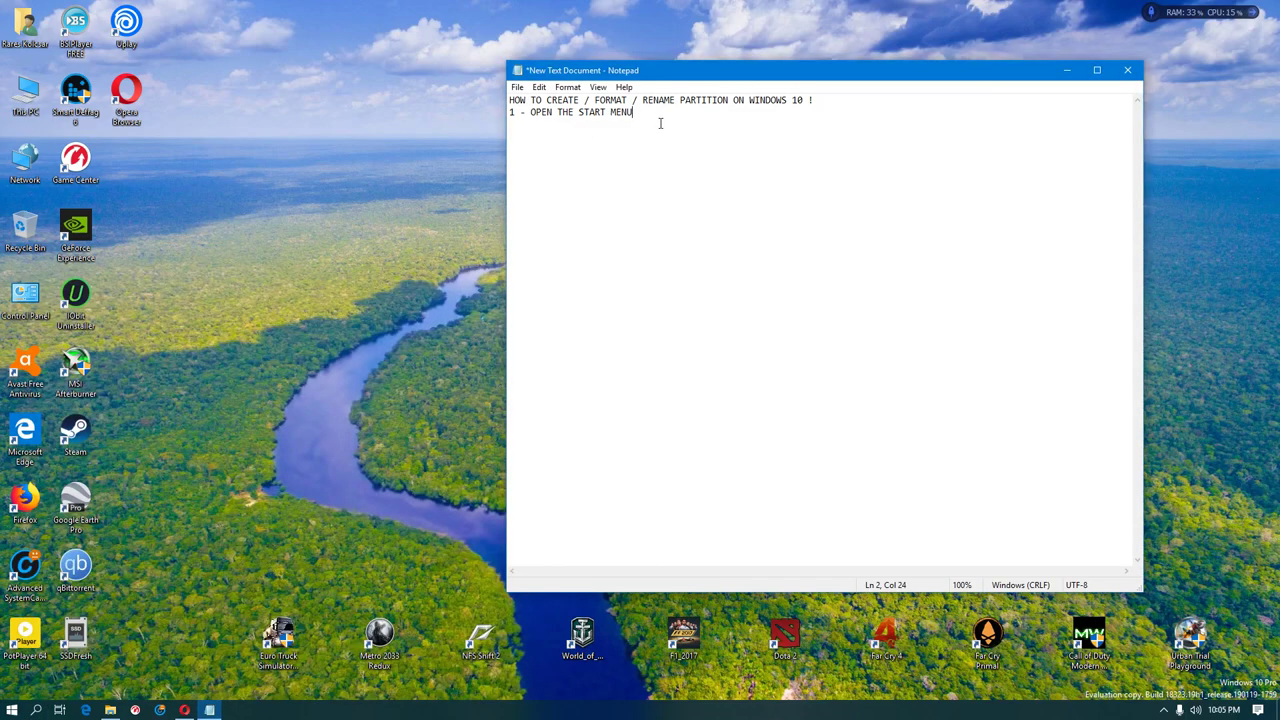
# Add the line "2 - YOU HAVE ONLY TO TAPE "DISK" AND CHOSE "CREATE OR FORMAT PARTITION"" to the Notepad notes
pyautogui.write('2 - YOU HAV ')
pyautogui.write(' ONLY Y')
pyautogui.press('BackSpace')
pyautogui.write('TO TAPE "DISK" AND')
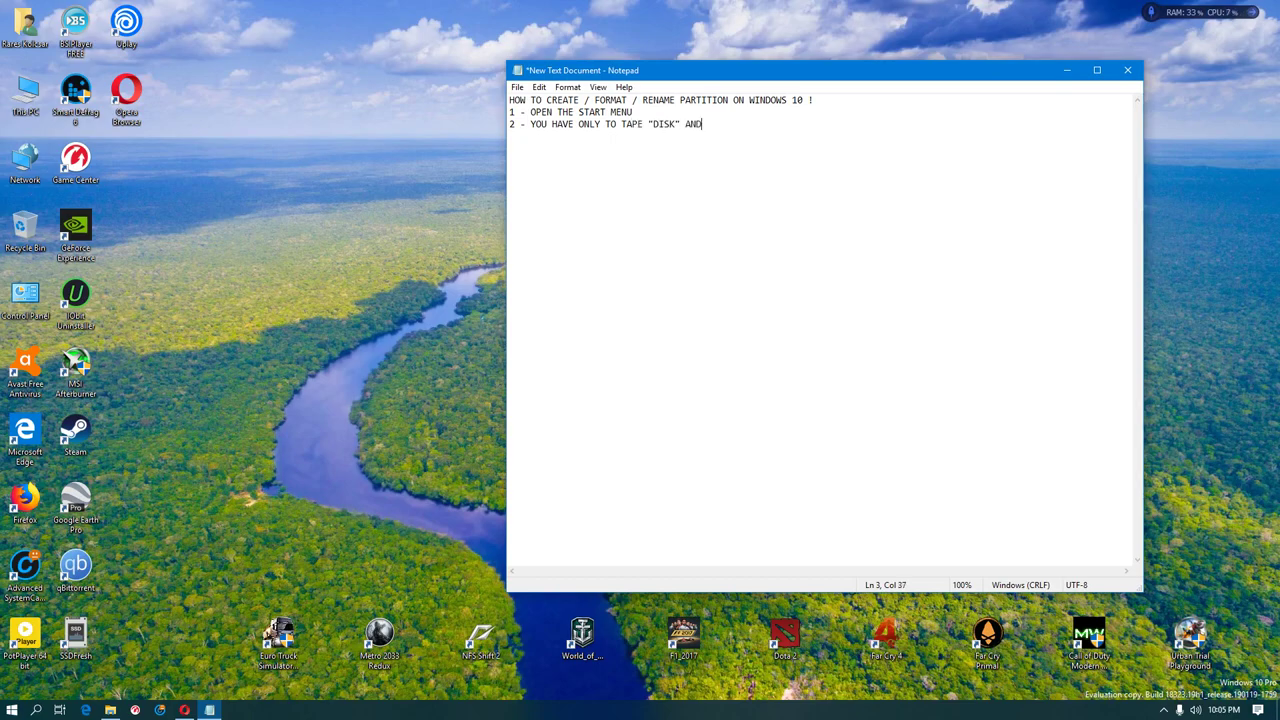
pyautogui.write(' CHIO')
pyautogui.press('BackSpace')
pyautogui.press('BackSpace')
pyautogui.write('"CREATE OR FORMAT PARTITION')
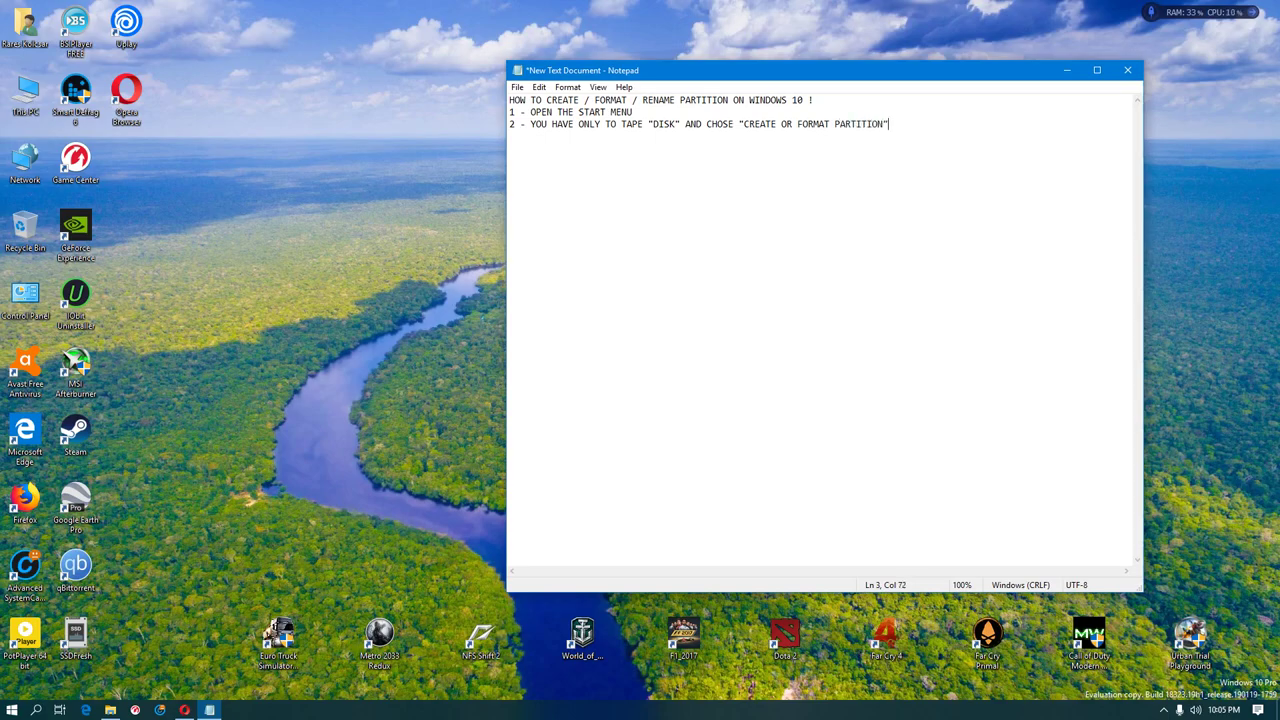
# Search Windows for DISK and open the "Create and format hard disk partitions" result
pyautogui.click(11, 710)
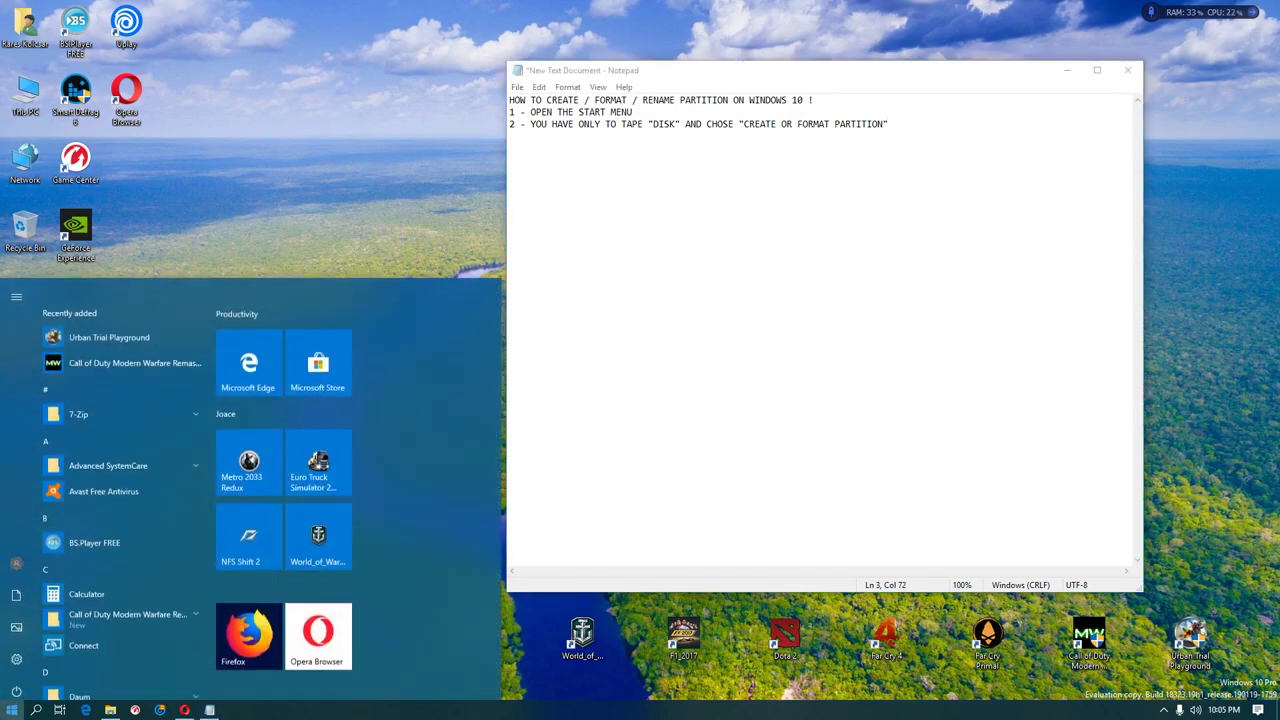
pyautogui.write('DISK')
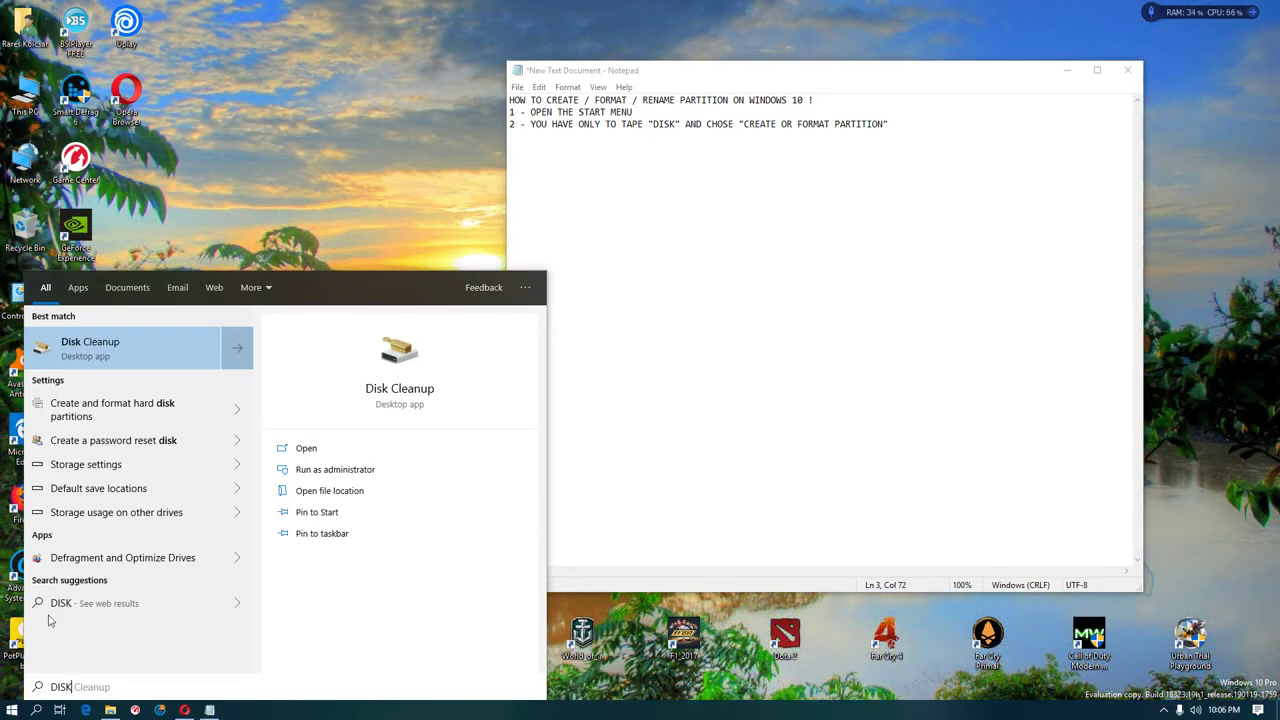
pyautogui.click(170, 413)
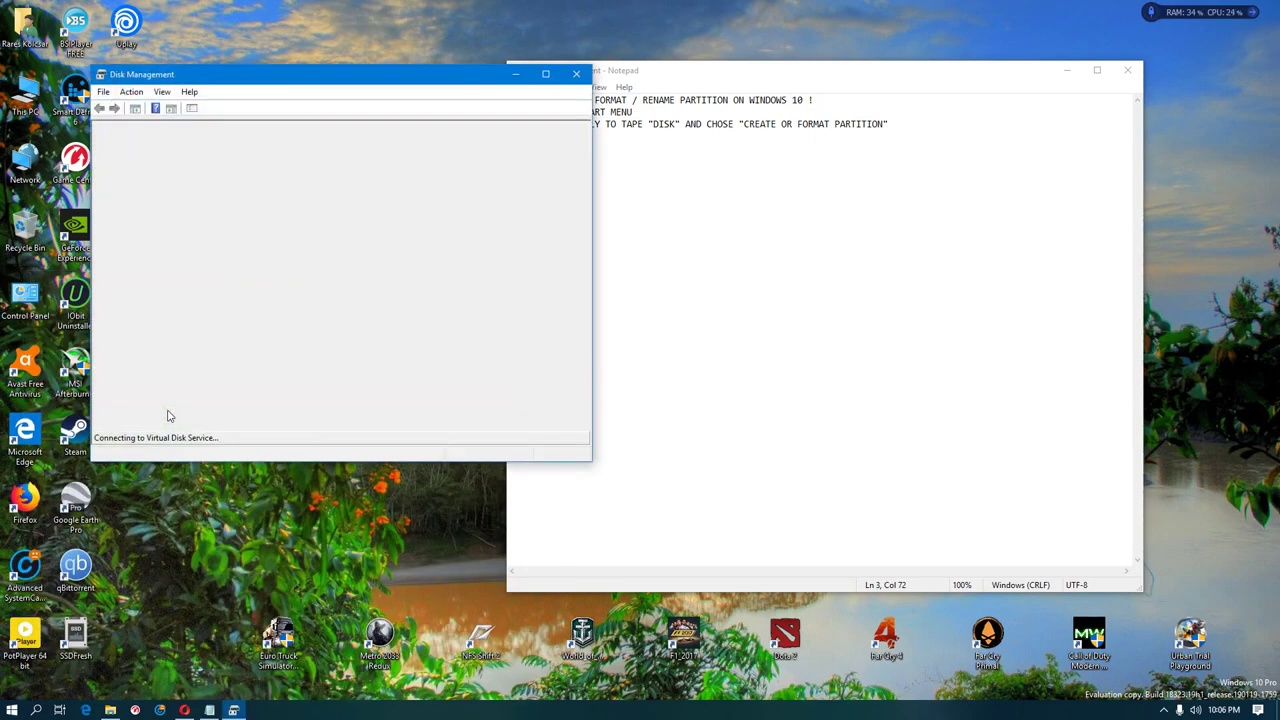
# Arrange the notes and Disk Management windows side by side, widening Disk Management
pyautogui.moveTo(657, 74); pyautogui.dragTo(814, 64)
pyautogui.click(409, 76)
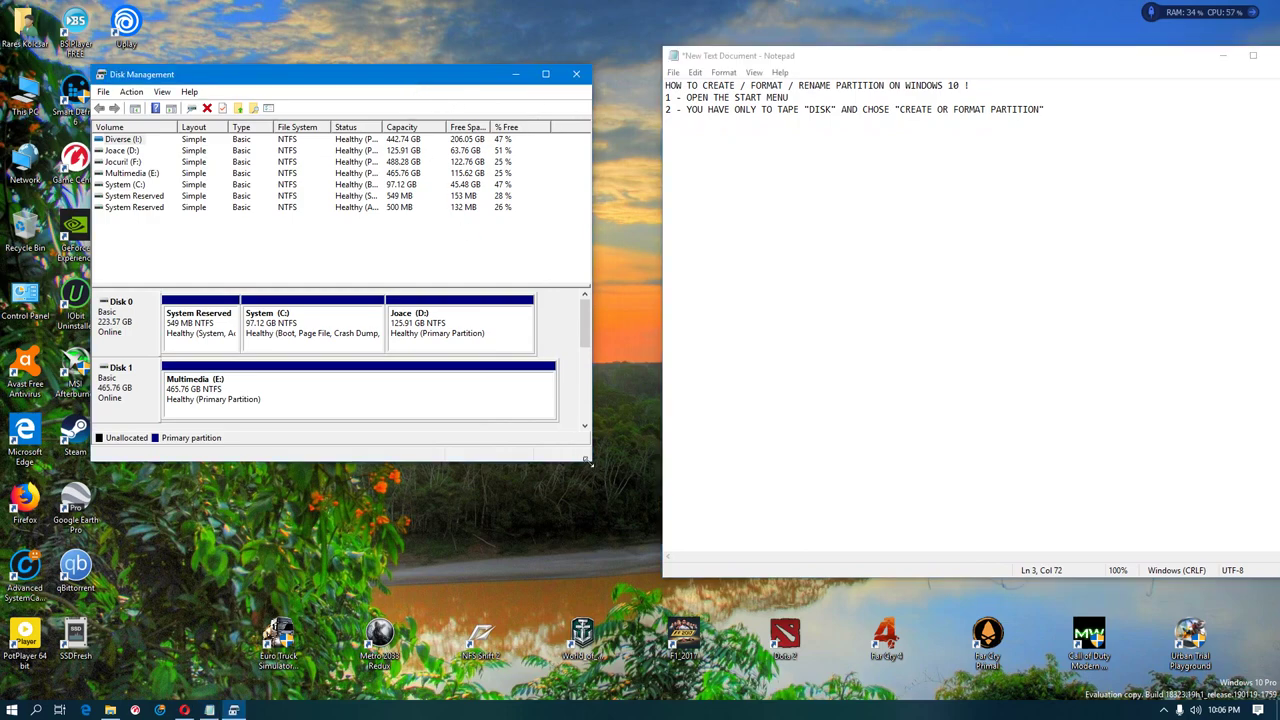
pyautogui.moveTo(588, 462); pyautogui.dragTo(673, 462)
pyautogui.click(567, 547)
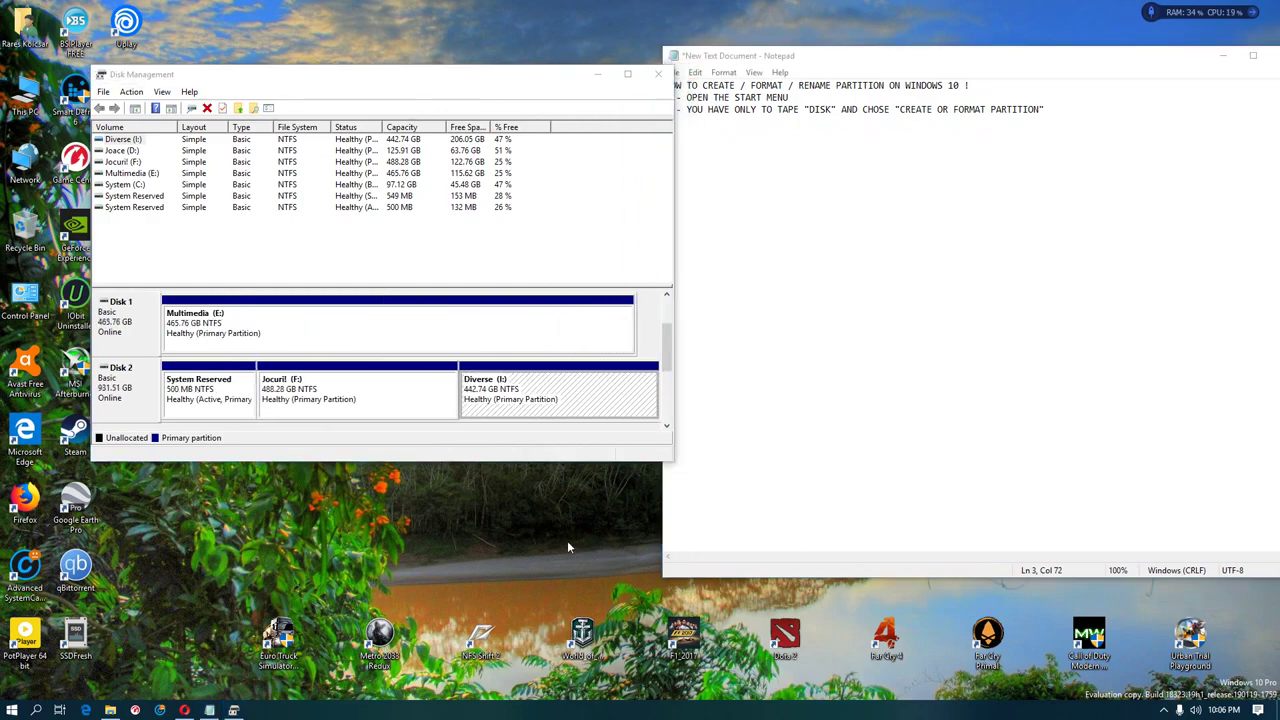
pyautogui.click(523, 464)
pyautogui.moveTo(446, 75); pyautogui.dragTo(408, 67)
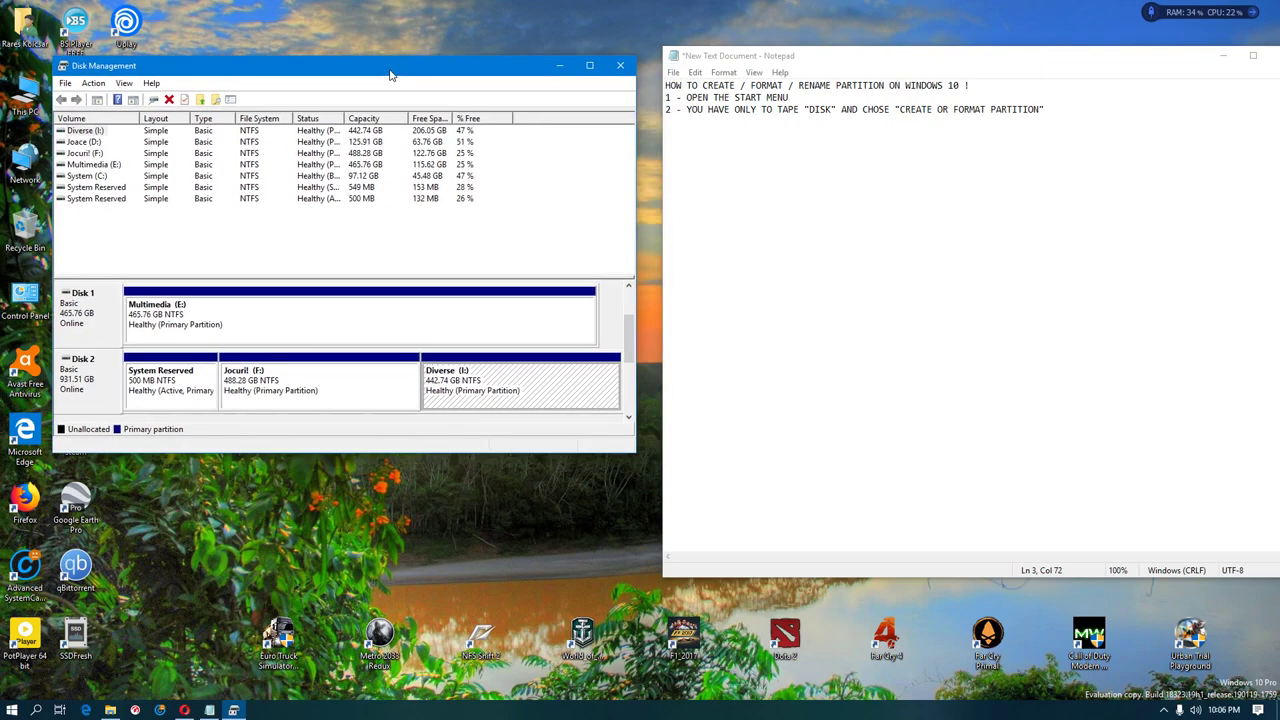
# Add "!!! BE CAREFUL!!" and "- RIGHT CLICK ON THE PARTITION AND YOU CAN CHOISE FORMAT IF YOU WANT TO FORMAT" to the Notepad notes
pyautogui.rightClick(88, 131)
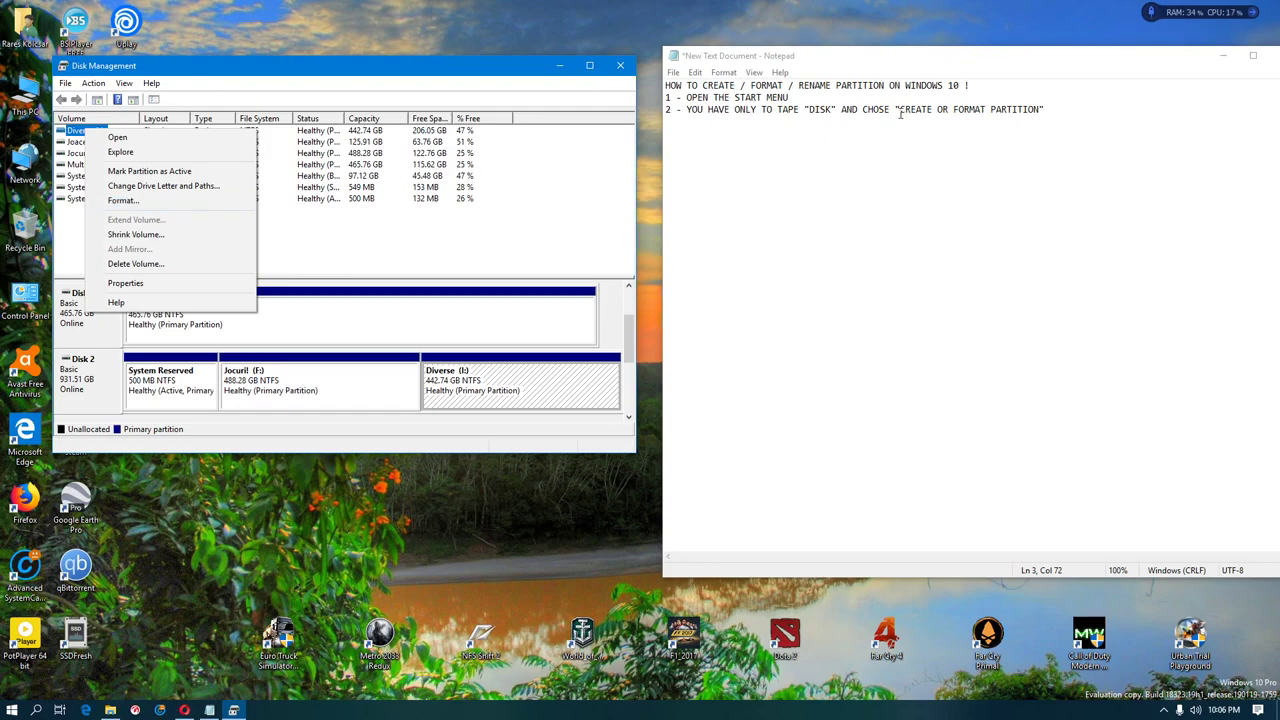
pyautogui.click(1053, 120)
pyautogui.press('Return')
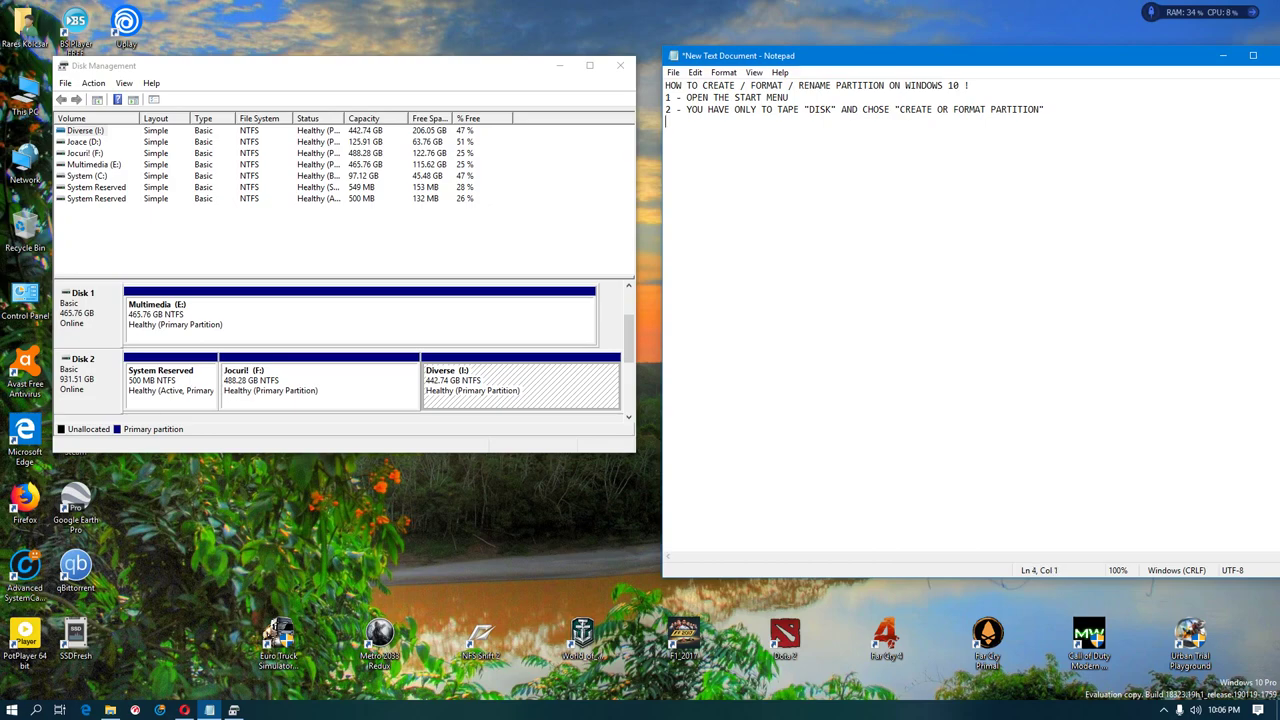
pyautogui.write('!!! BE CAREFUL!!  - ')
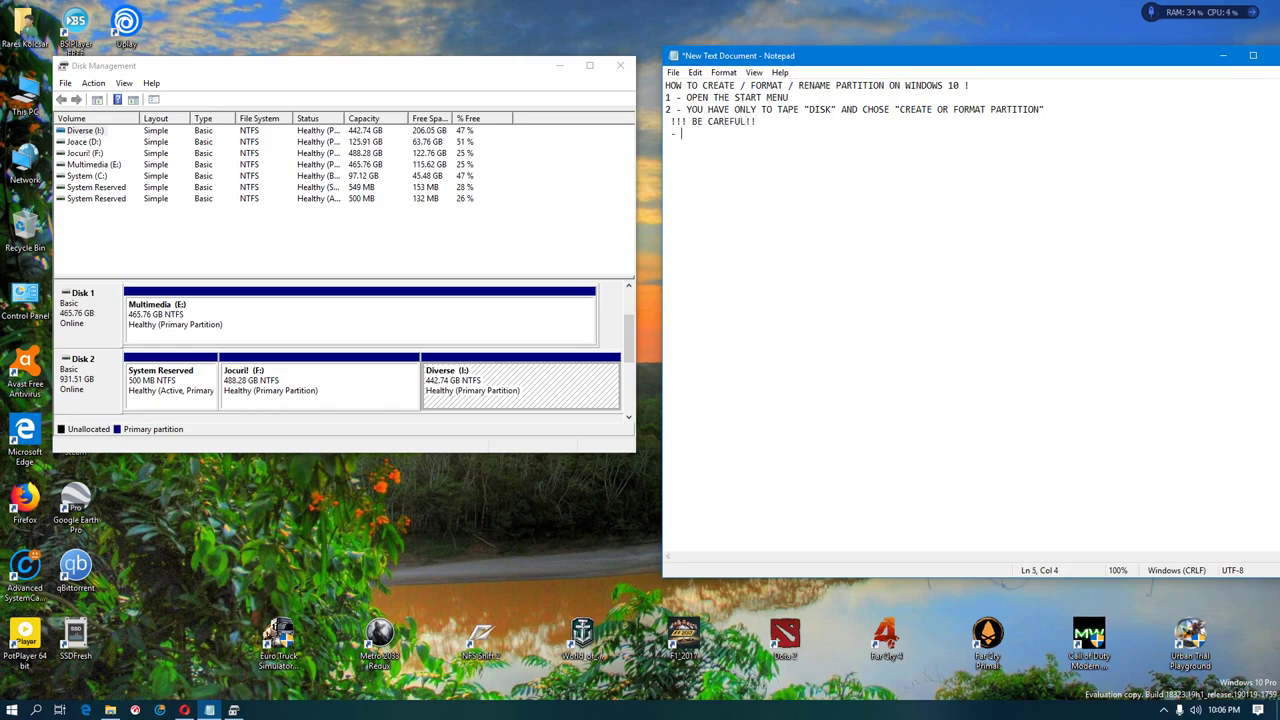
pyautogui.write('RIGHT CLICK ON ')
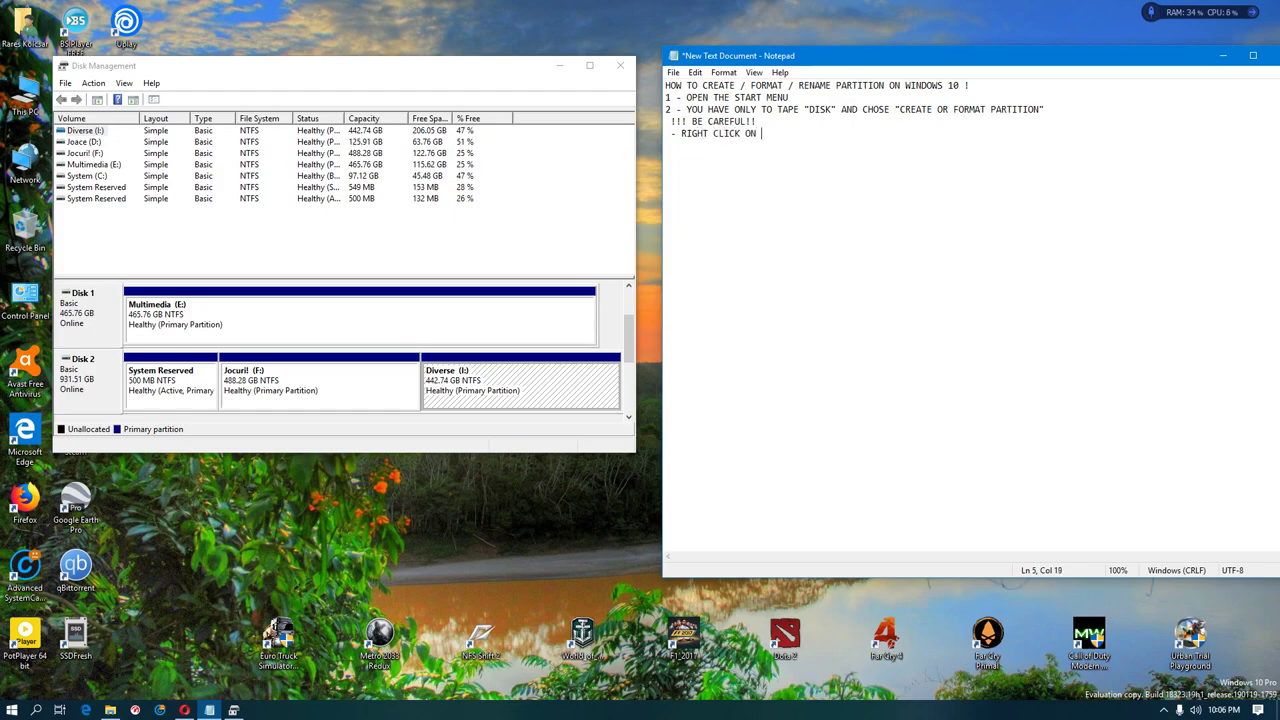
pyautogui.write('THE PARTITION AND YOU CAN CHOISE FOR')
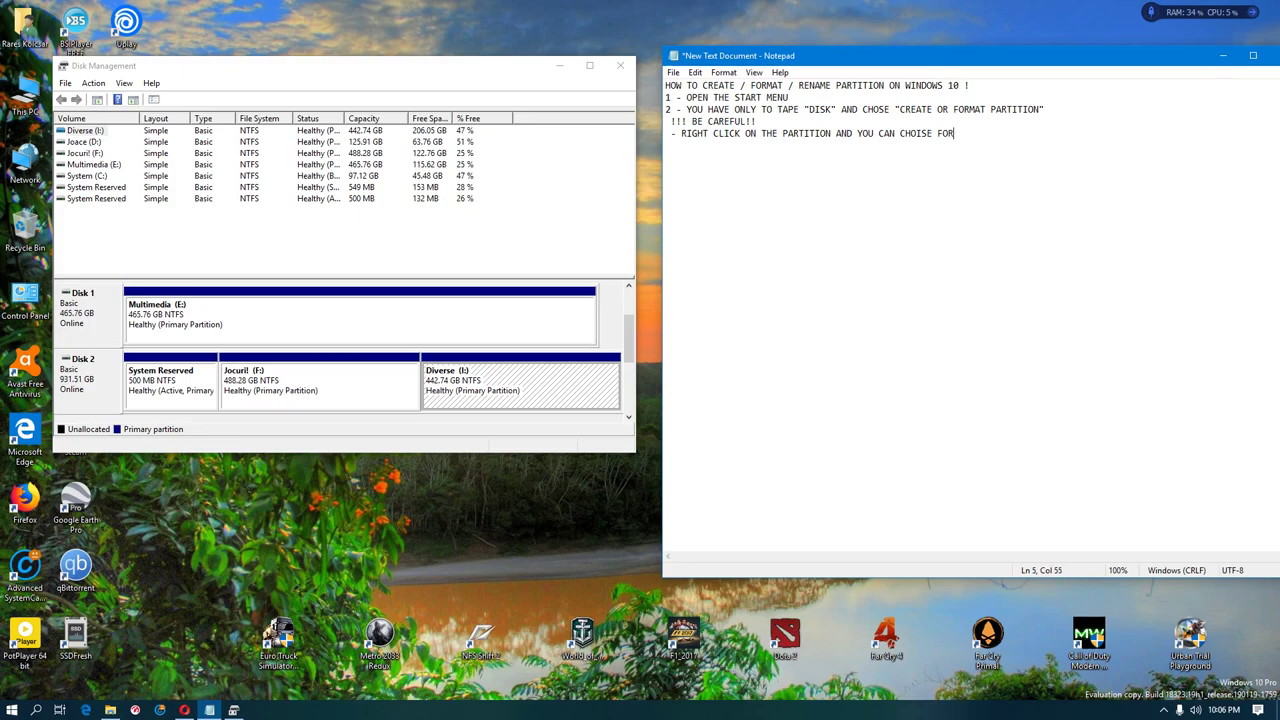
pyautogui.write('MAT IF YOU WANT TO FORMAT')
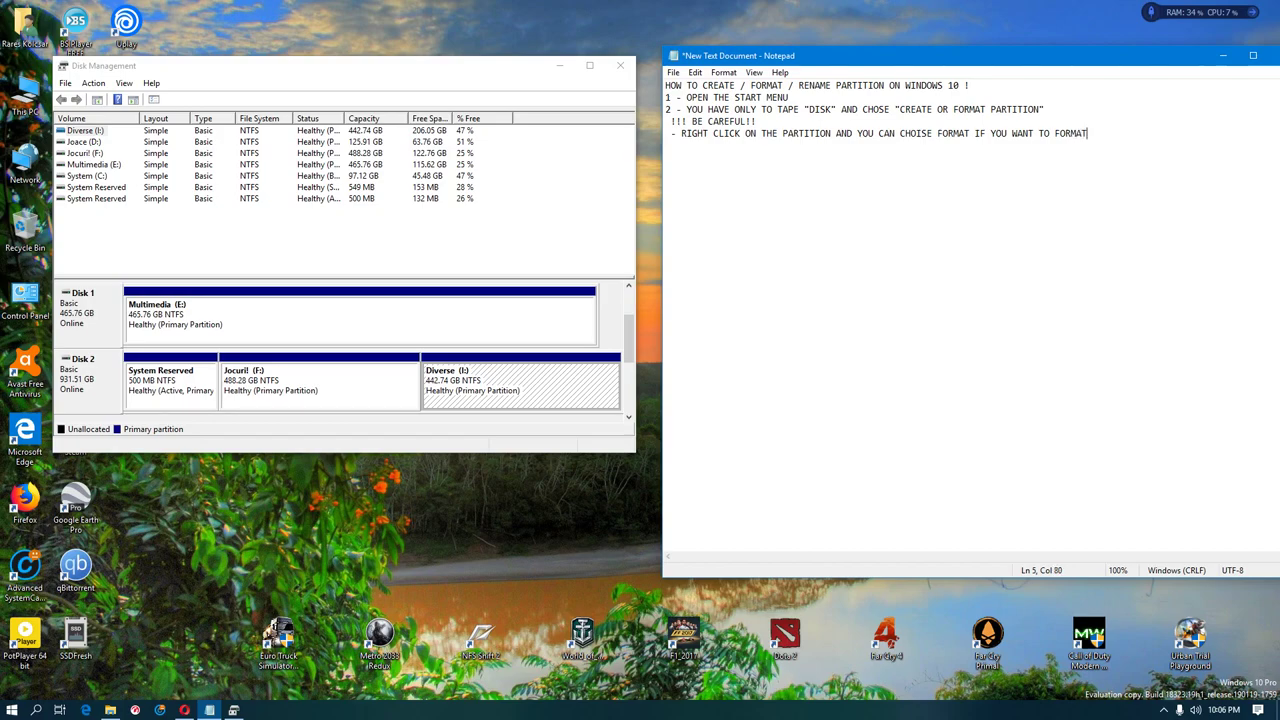
# Add the note line "- RIGHT CLICK ON THE PARTITION IF YOU WANT TO CHANGE THE NAME OF THE PARTITION ;"
pyautogui.press('Return')
pyautogui.write('- RIFGHT CLIC')
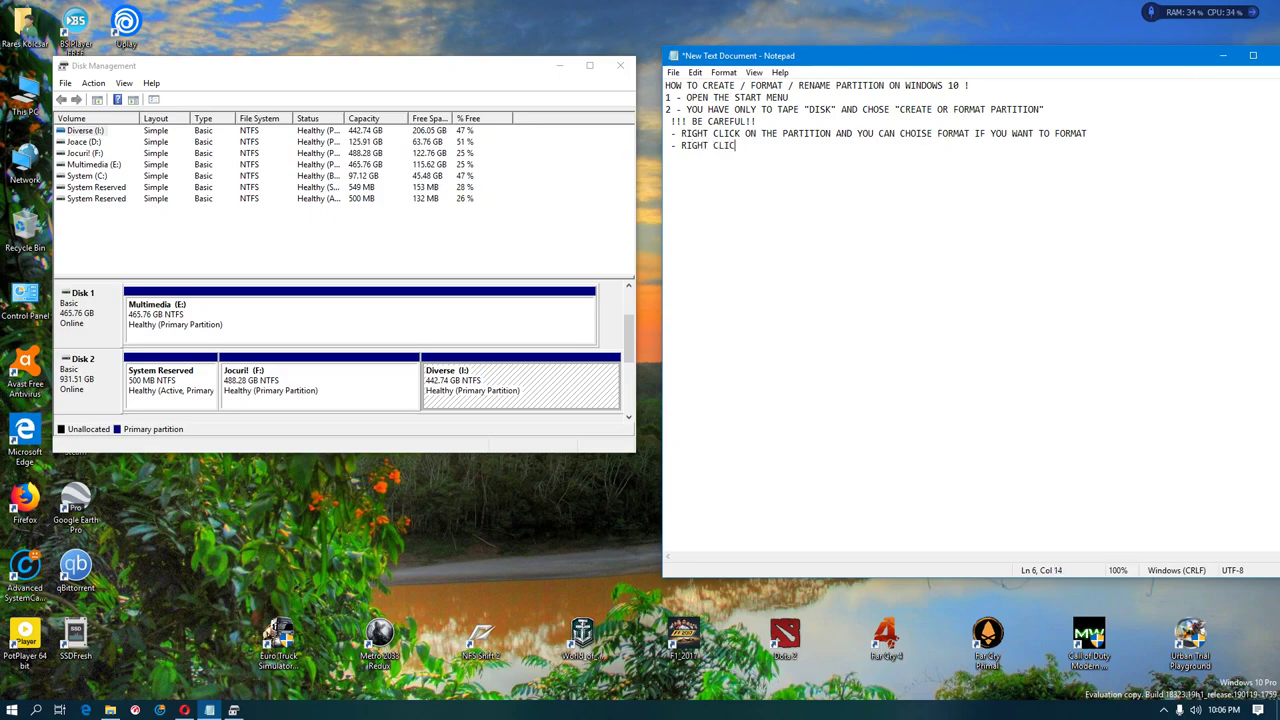
pyautogui.write('K IOON THE PARTITION IF YOU WANT TO ')
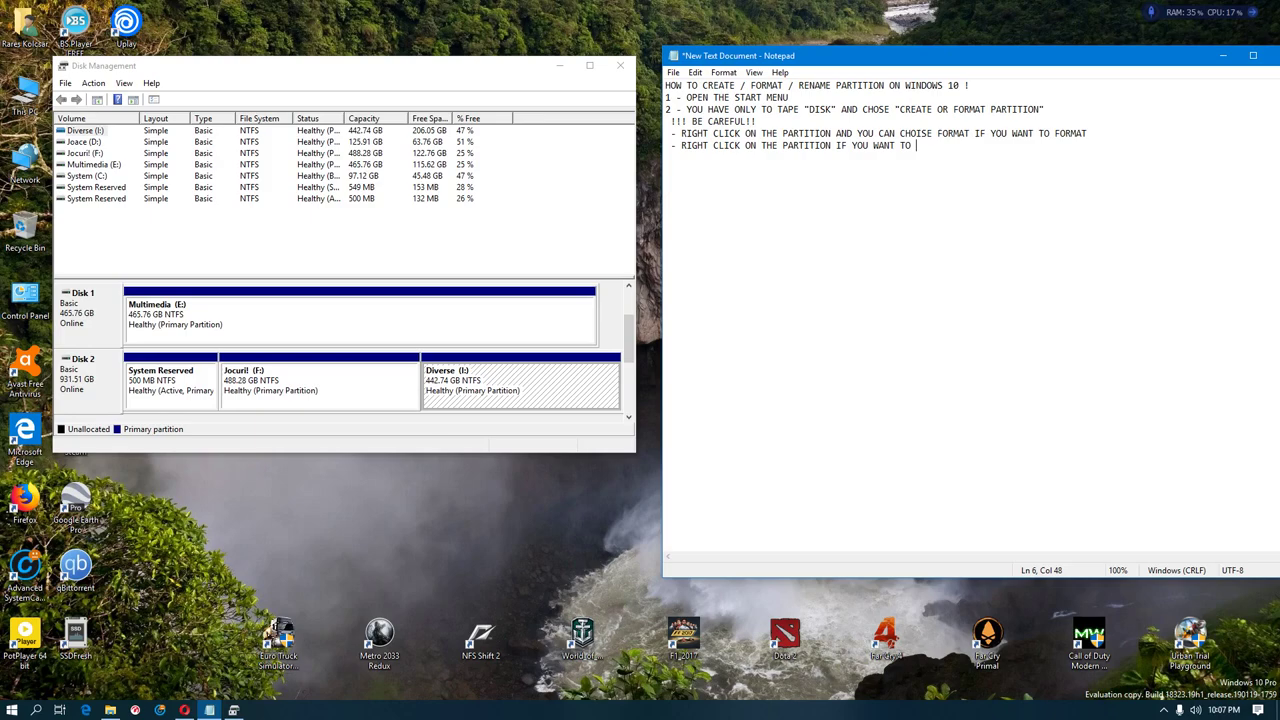
pyautogui.write('CHANGE THE NAME OF THE PARTITION ;')
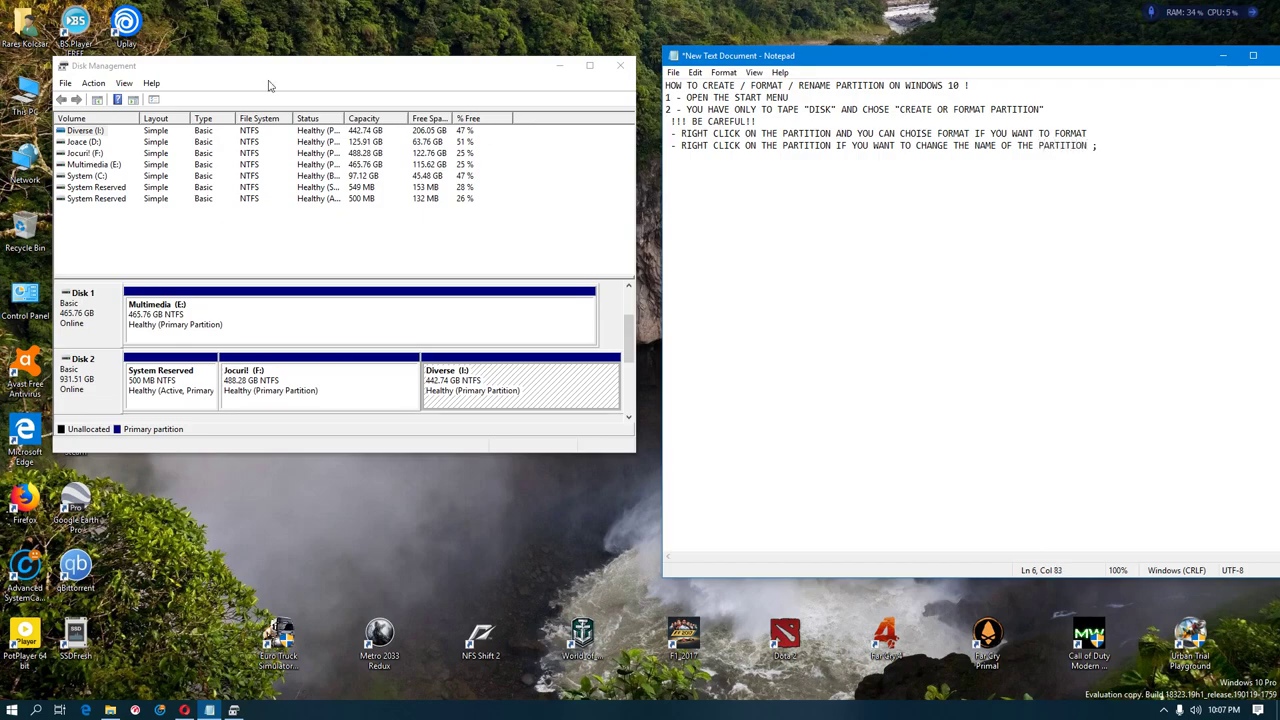
# Assign drive letter A to the Diverse volume in Disk Management, accepting the drive letter warning
pyautogui.rightClick(86, 133)
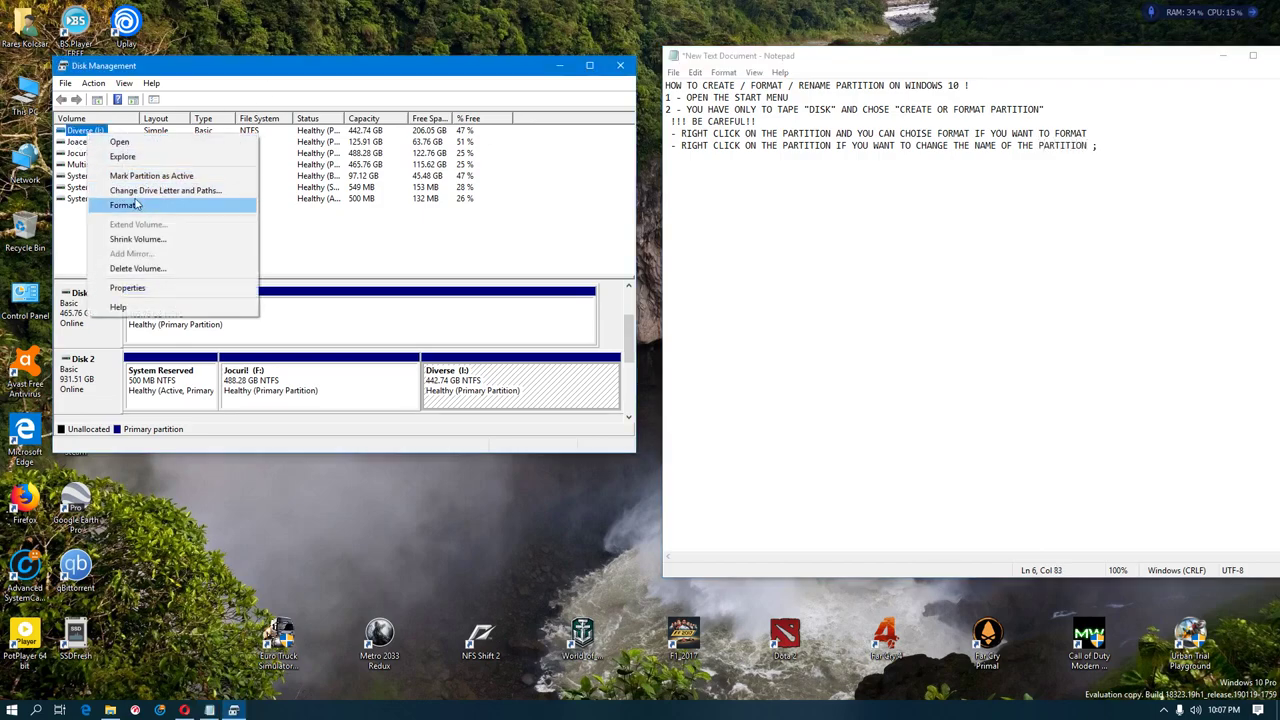
pyautogui.click(193, 191)
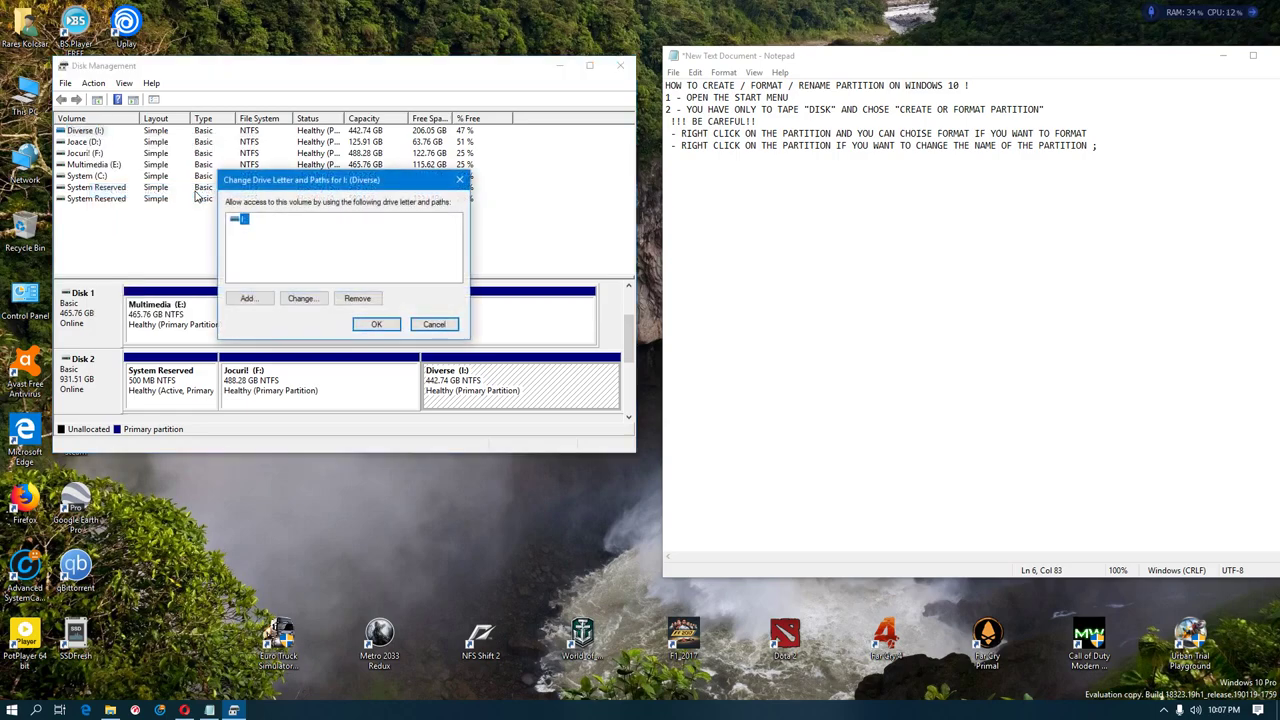
pyautogui.click(301, 298)
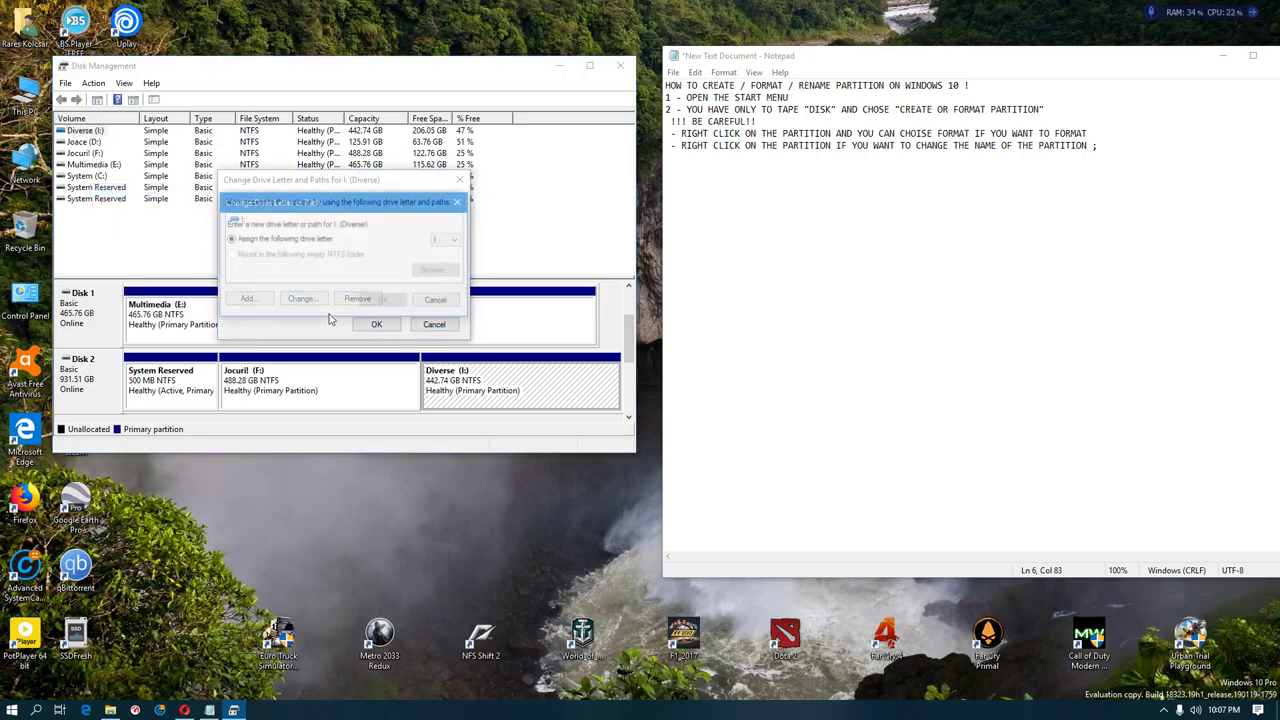
pyautogui.click(449, 241)
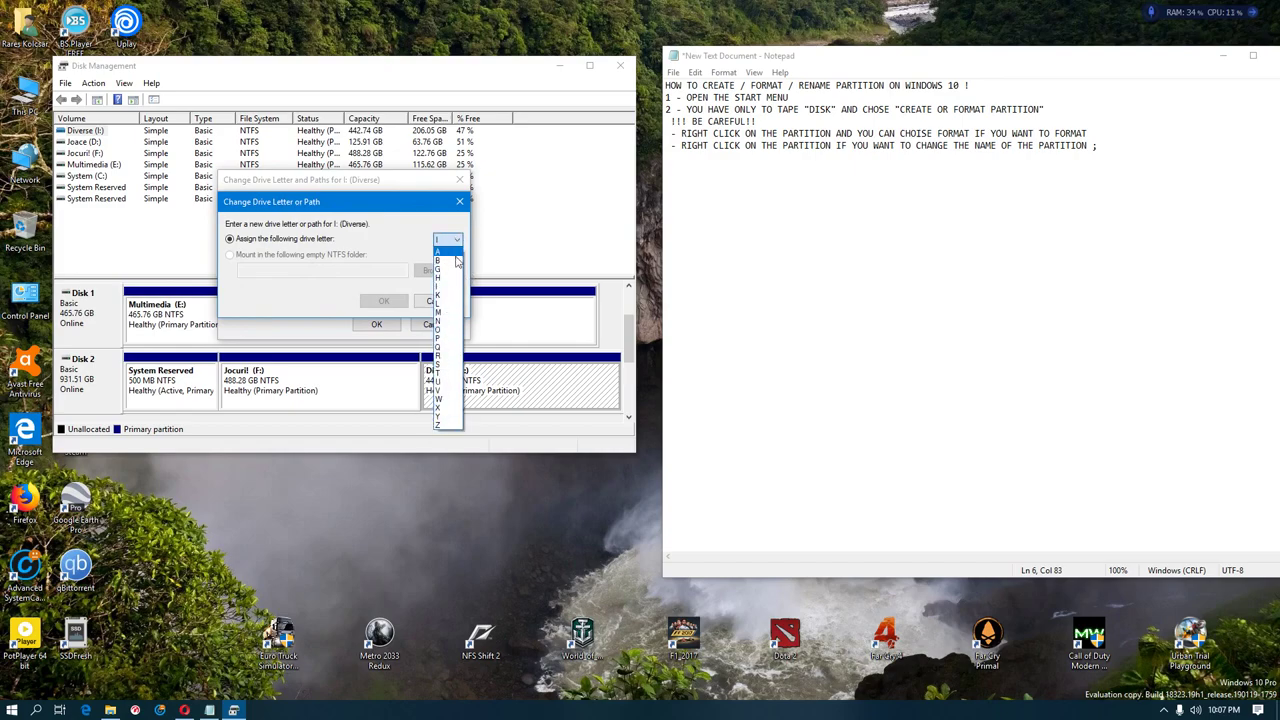
pyautogui.click(450, 251)
pyautogui.click(380, 301)
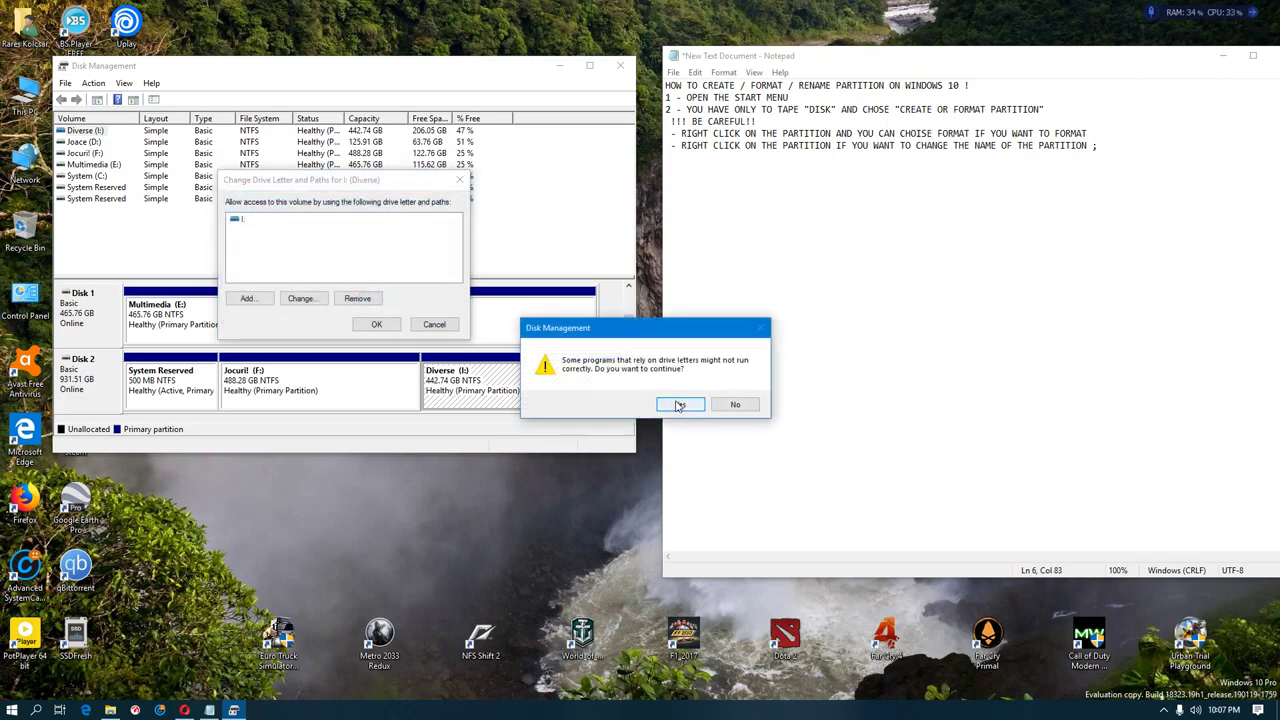
pyautogui.click(679, 405)
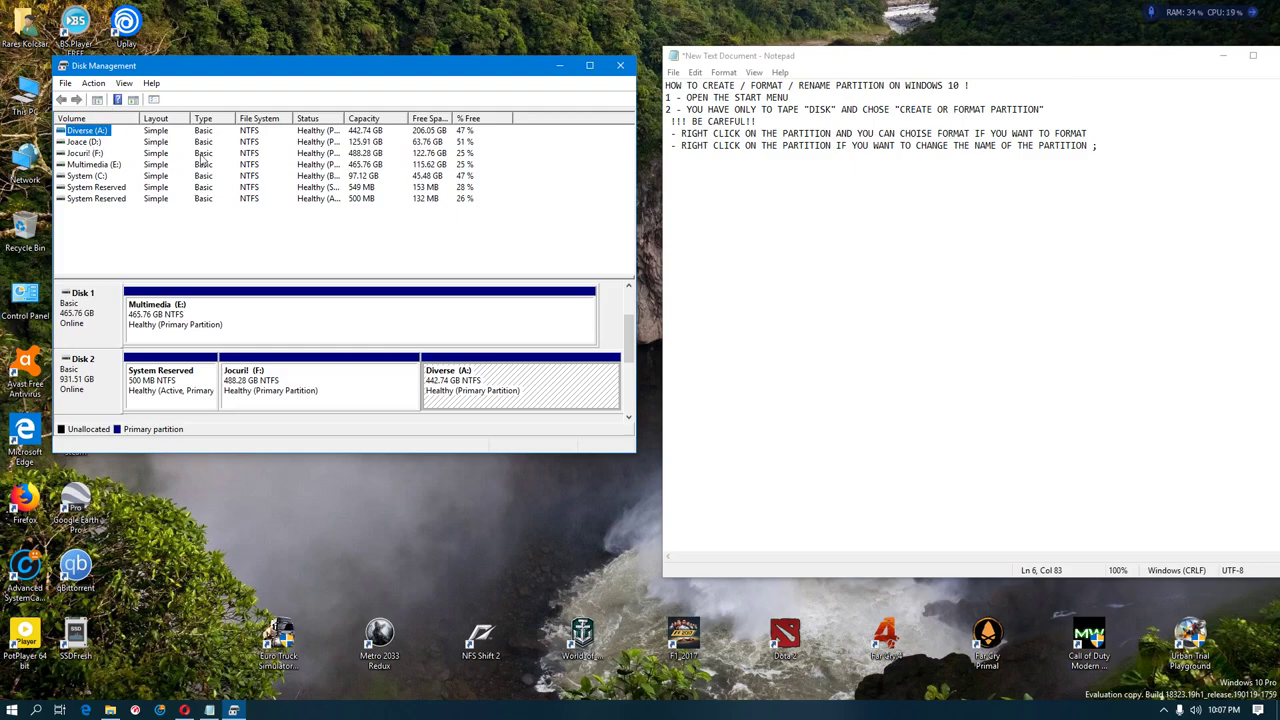
# Add the line "FOR EX : FROM I TO A" to the Notepad notes
pyautogui.click(1110, 152)
pyautogui.press('Return')
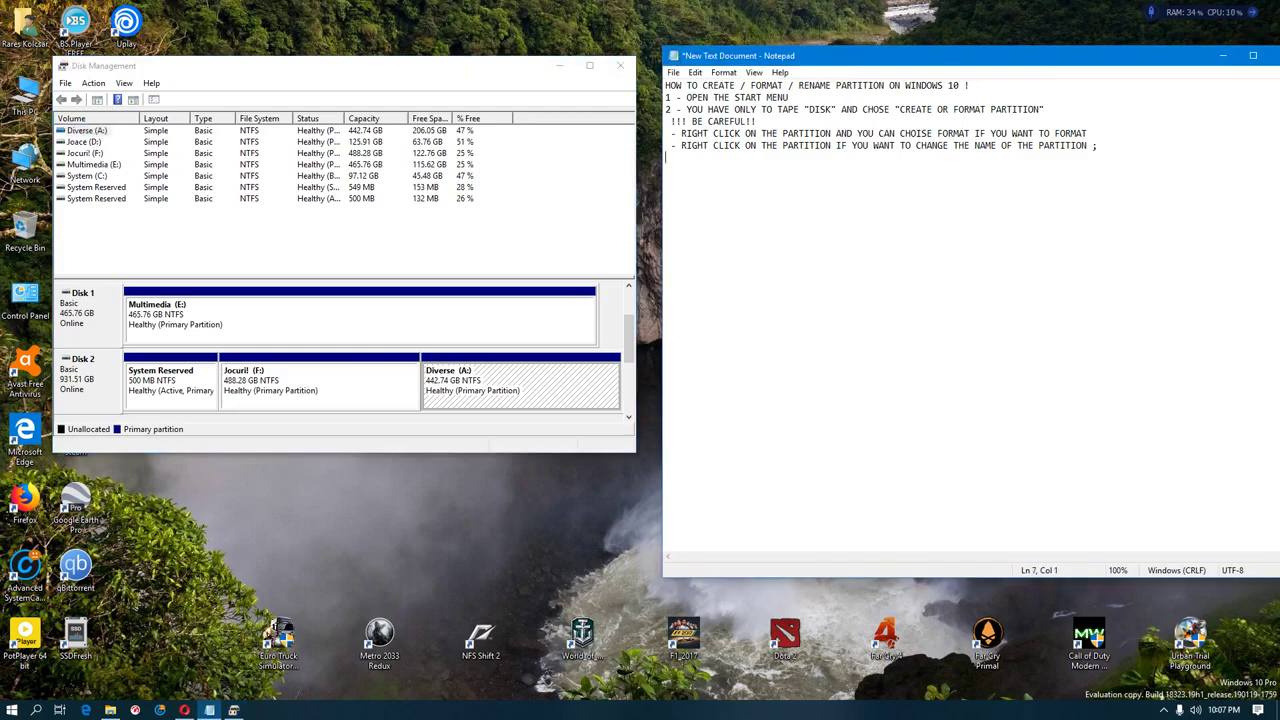
pyautogui.write('FOR EX": ')
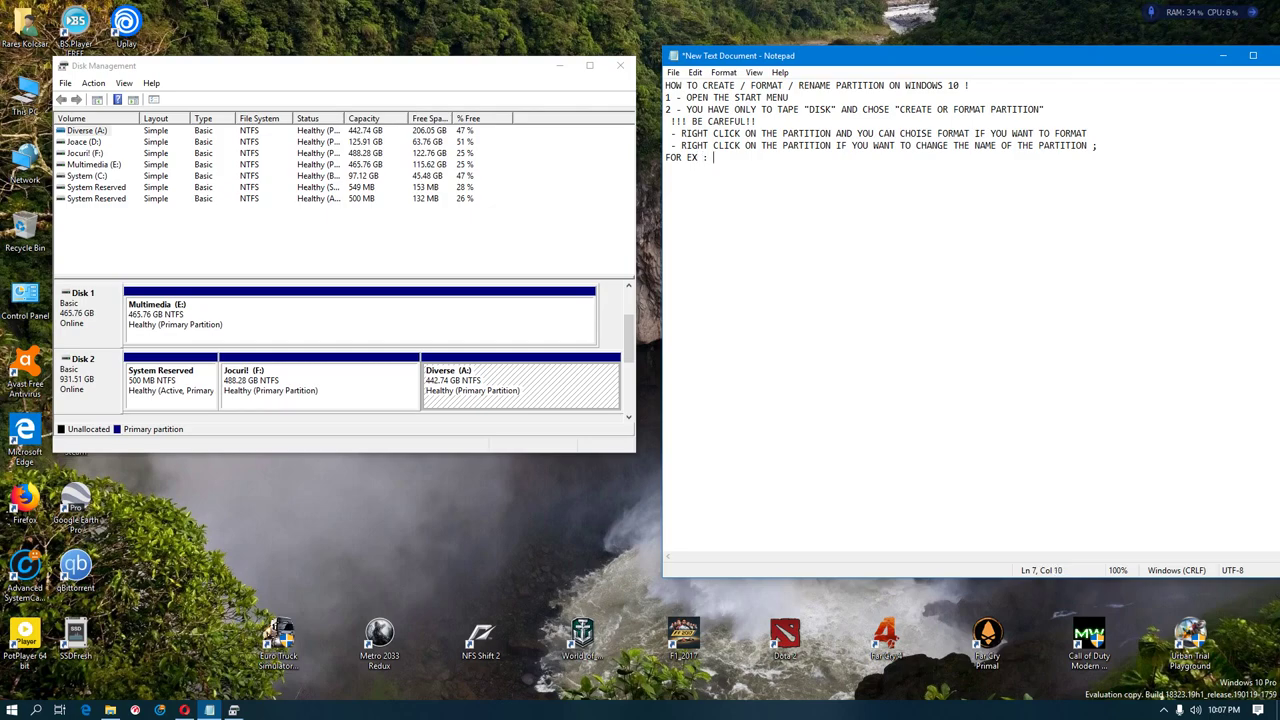
pyautogui.write('FROM I TO')
# Assign drive letter I to the Diverse volume in Disk Management and accept the drive letter warning
pyautogui.rightClick(90, 131)
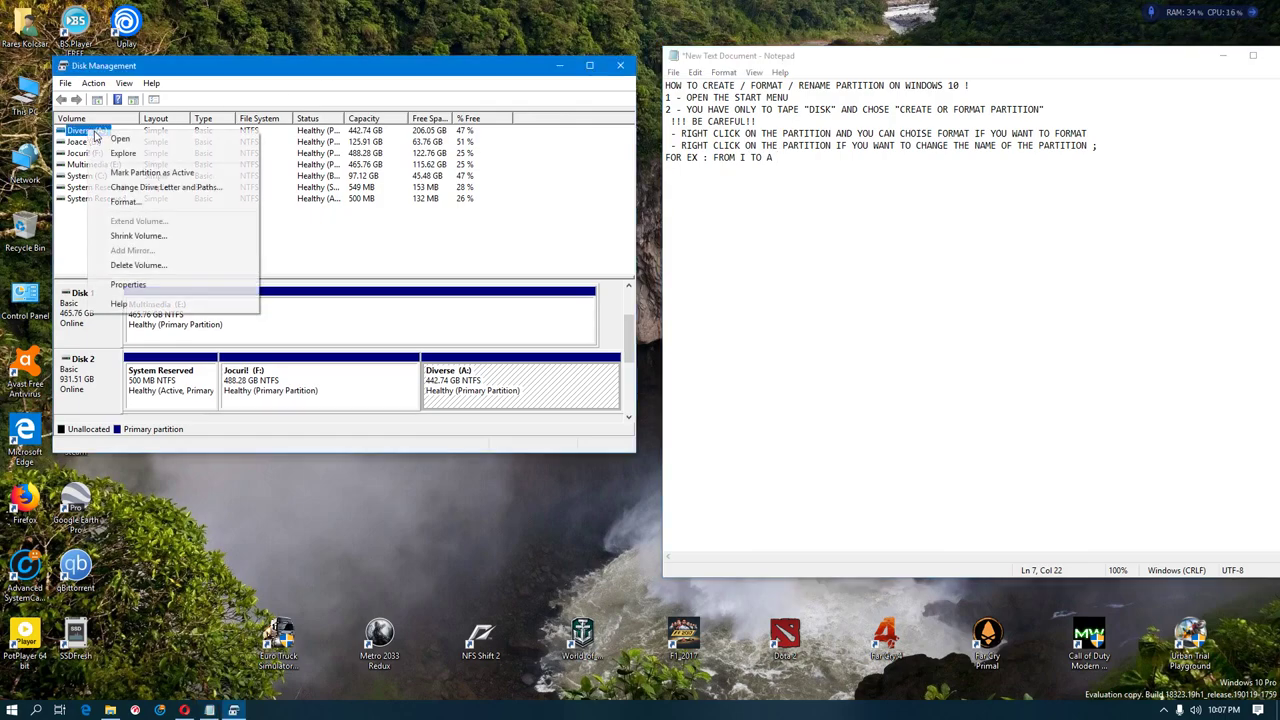
pyautogui.click(176, 189)
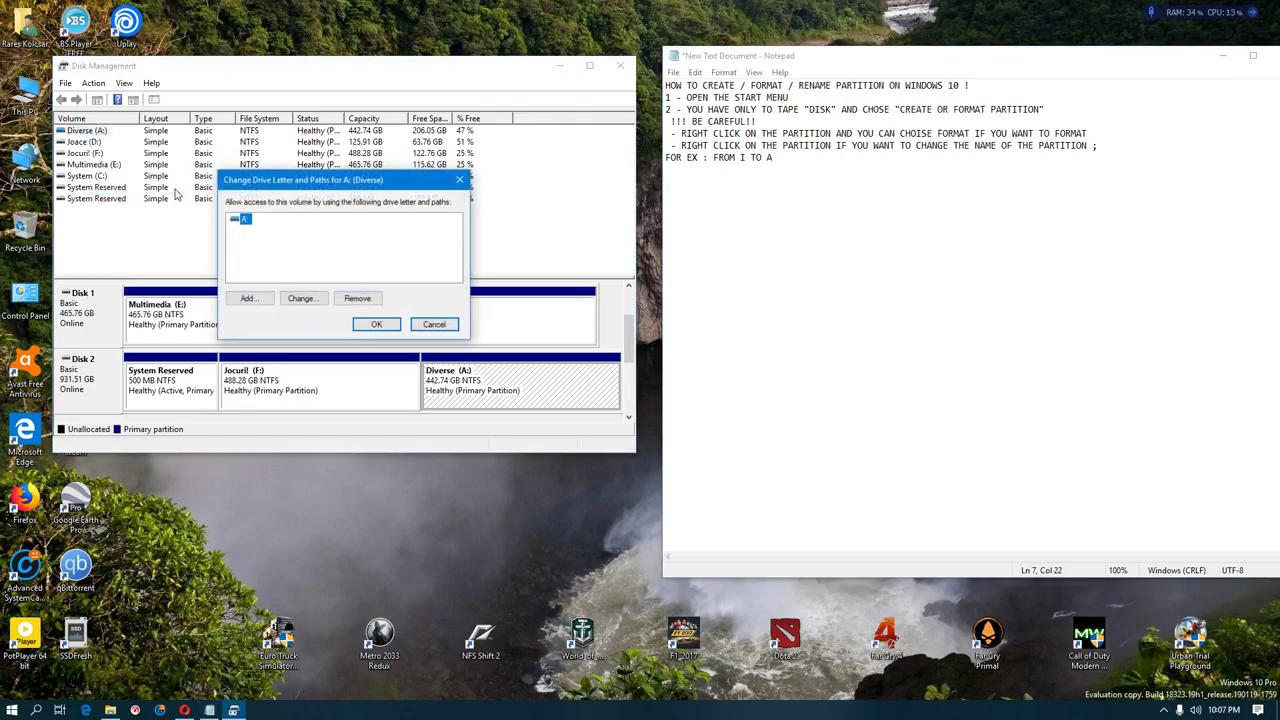
pyautogui.click(301, 298)
pyautogui.click(451, 244)
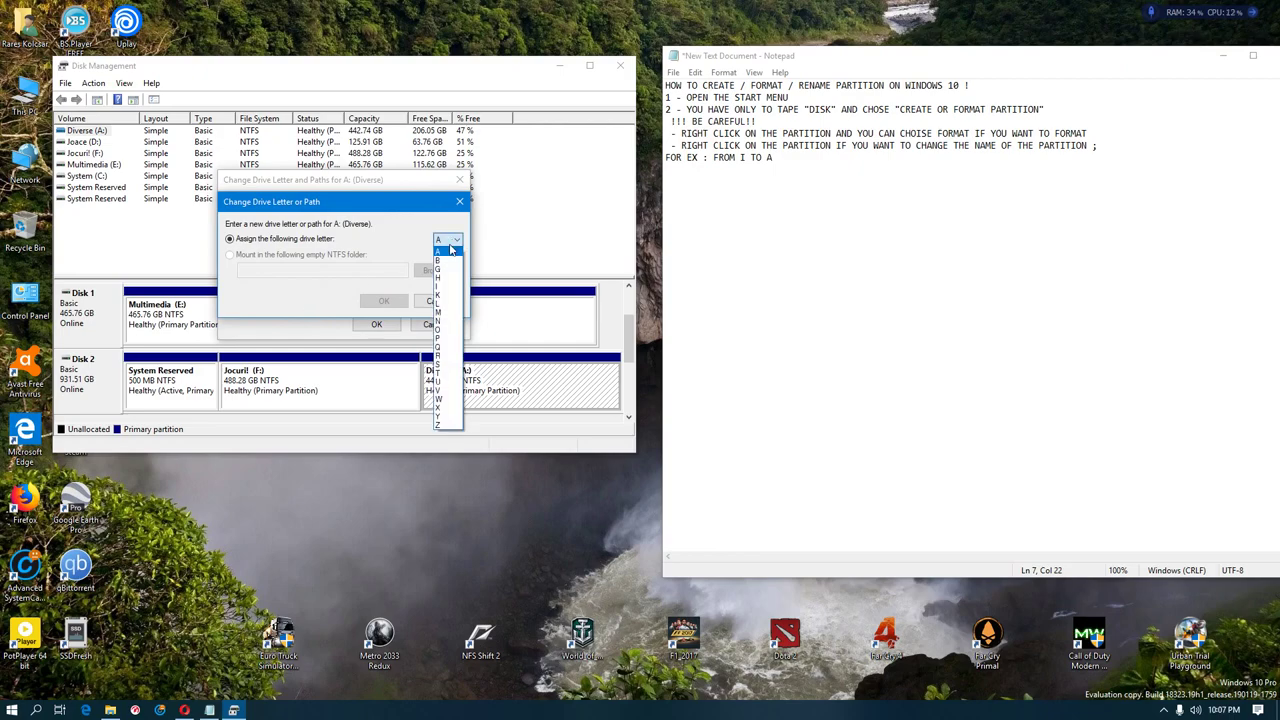
pyautogui.click(448, 286)
pyautogui.click(385, 301)
pyautogui.click(682, 404)
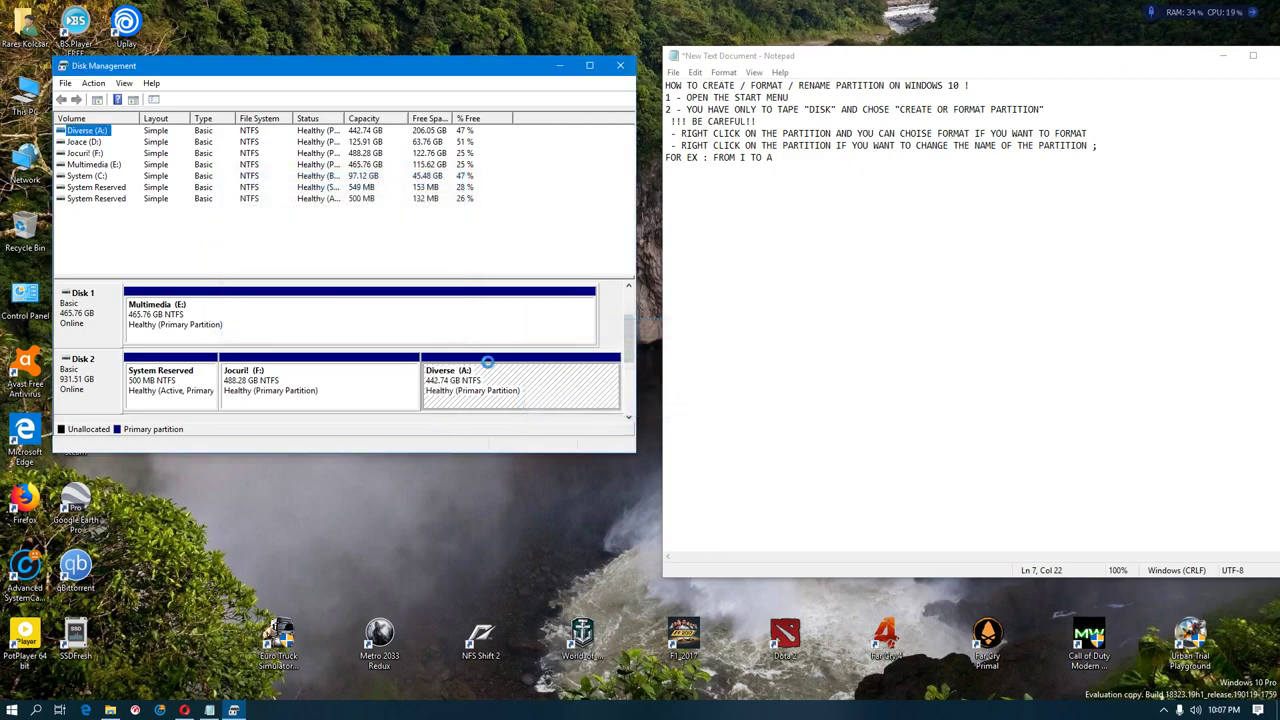
# Append "DONE :)" to the "FOR EX : FROM I TO A" line in the Notepad notes
pyautogui.click(809, 168)
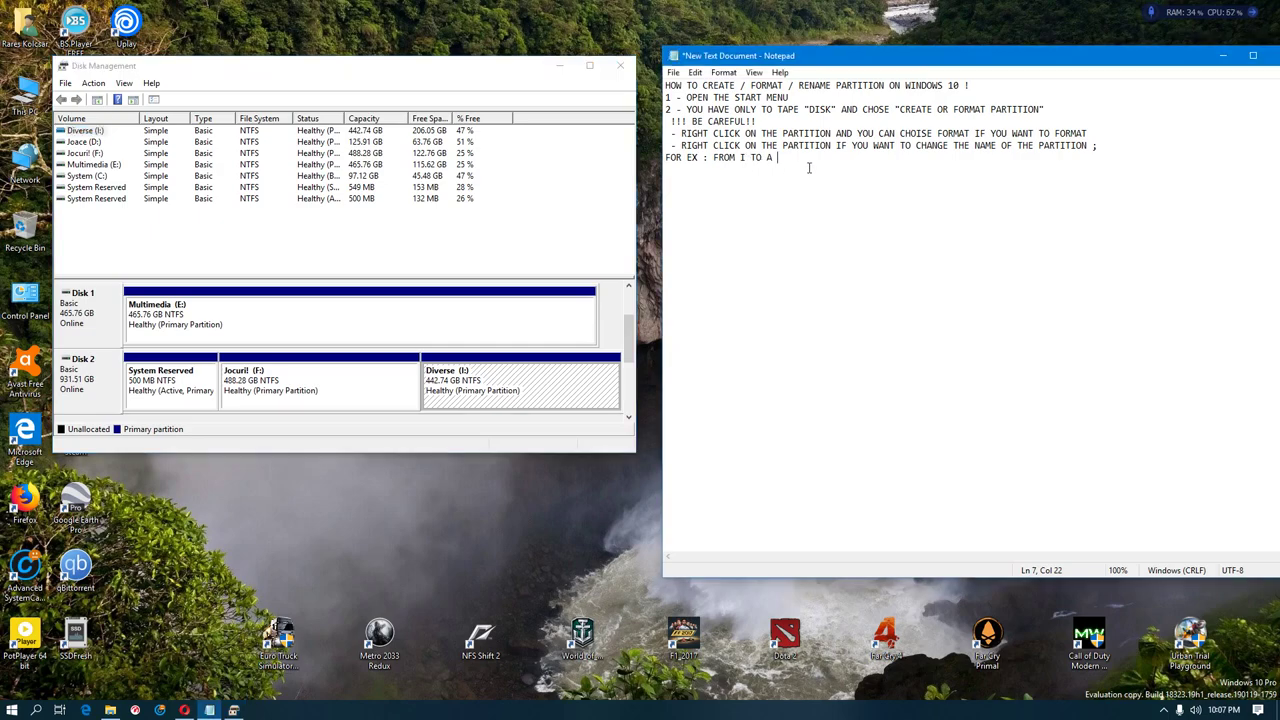
pyautogui.write('DONW ')
pyautogui.write(':)')
pyautogui.press('Return')
# Begin a new note paragraph with "!!! IF YOU HAVE A NEW WINDOWS 10 INSTALATION", leaving a blank line above it
pyautogui.write('!!!')
pyautogui.write(' if')
pyautogui.write('IF')
pyautogui.write(' YOU HAVE A NEW')
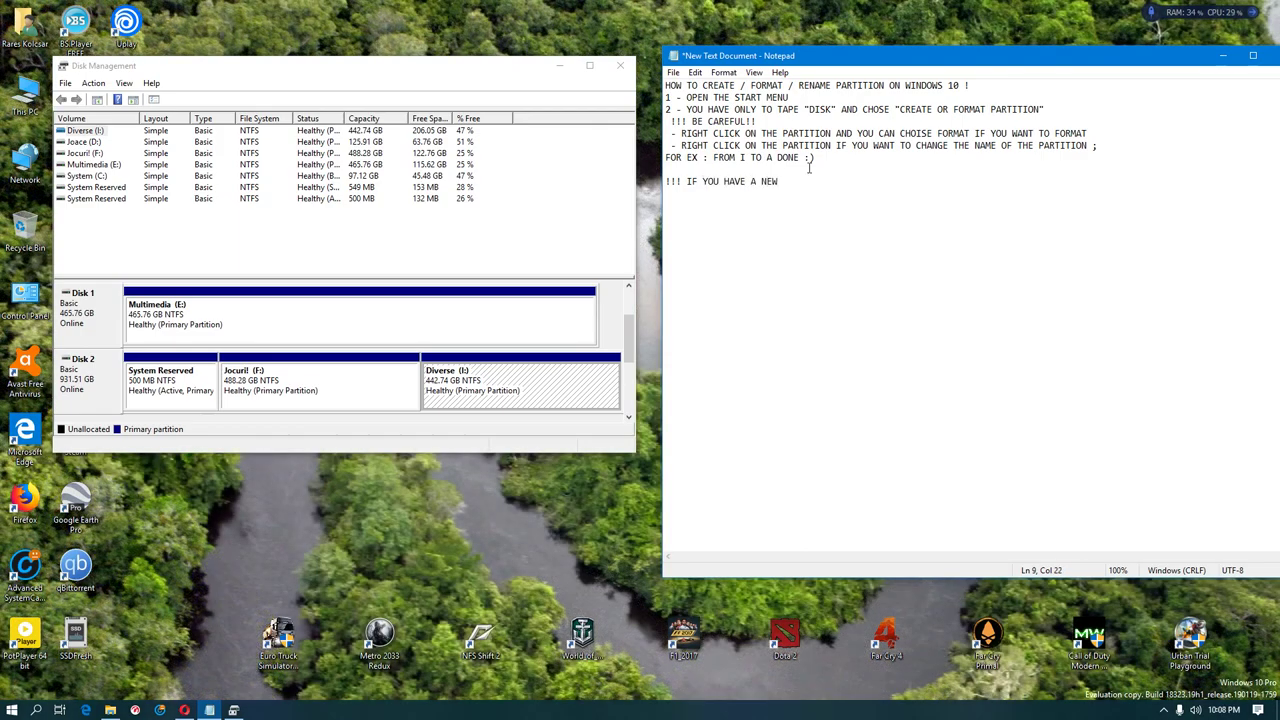
pyautogui.write(' WINDOWS 10 INSTALATION')
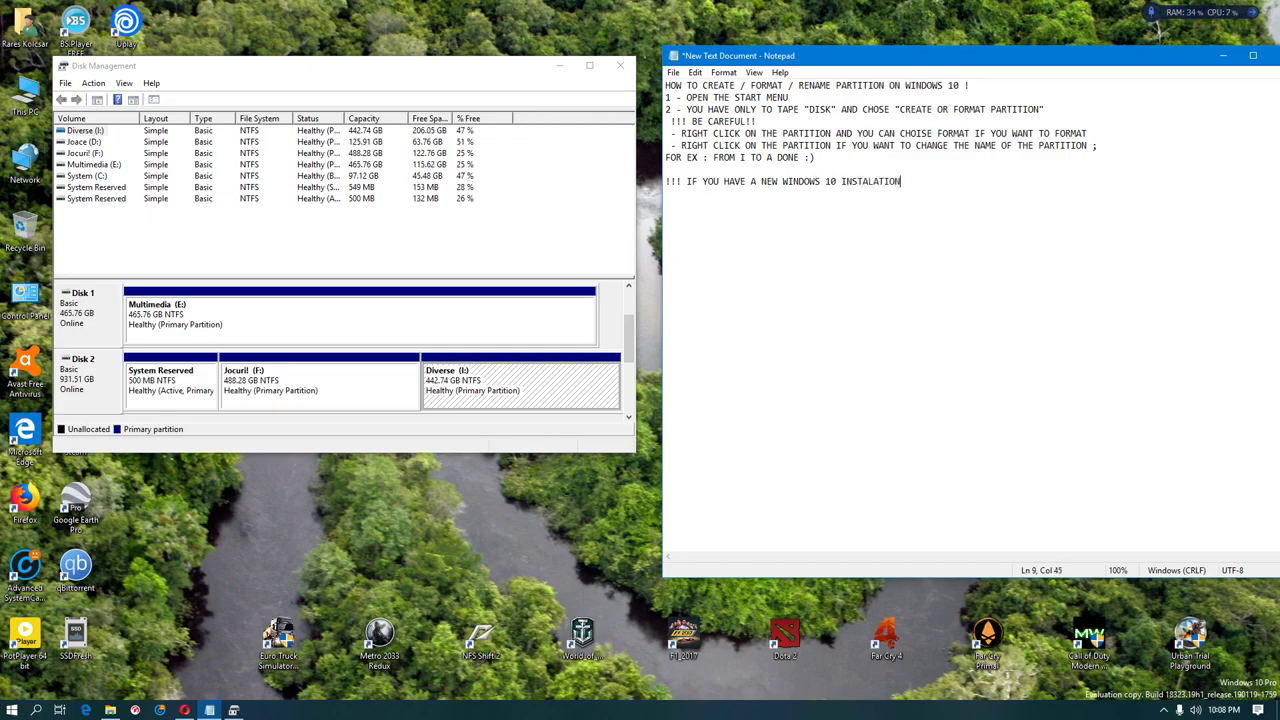
# Continue the note with "AND THE WINDOWS DIDNT SEE YOU PARTITION, YOU HAVE TO DO RIGHT THIS" and "TO SEE YOU PARTITION" on a new line
pyautogui.write(' AND THE WINDOWS DIDNT SEE YOU ')
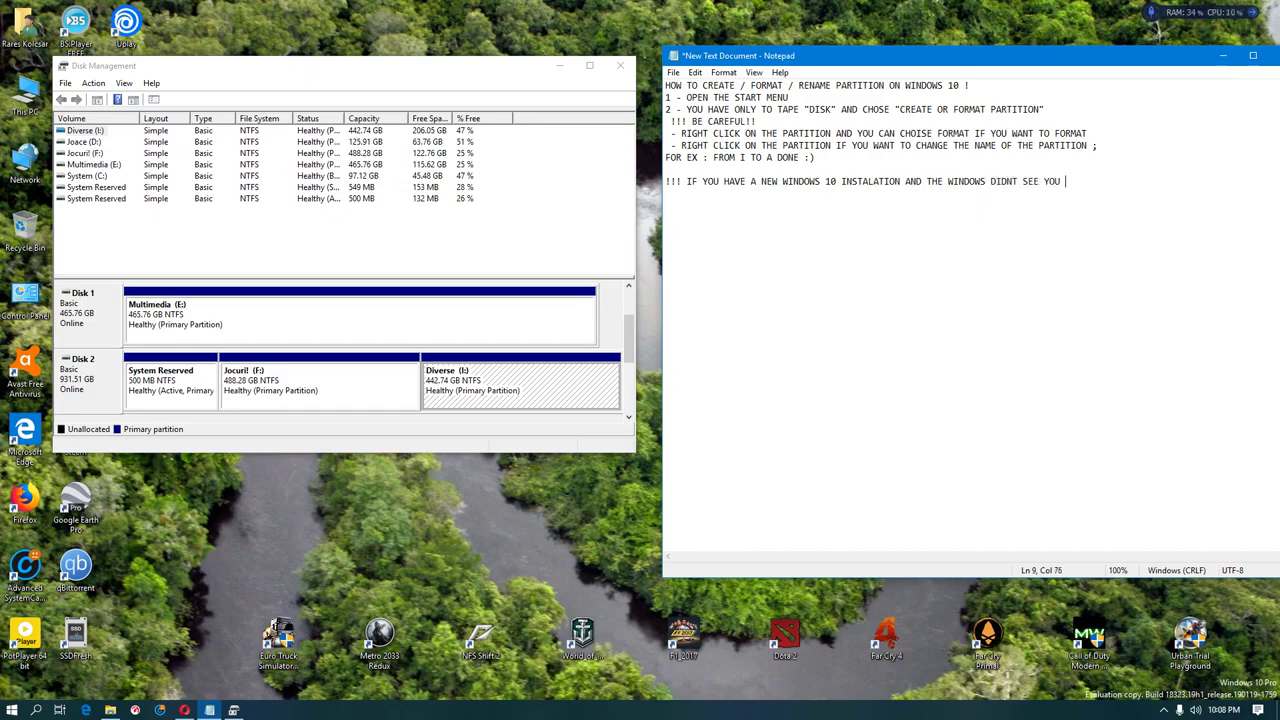
pyautogui.write('PARTITION, YOU HAVE TO DO RIG')
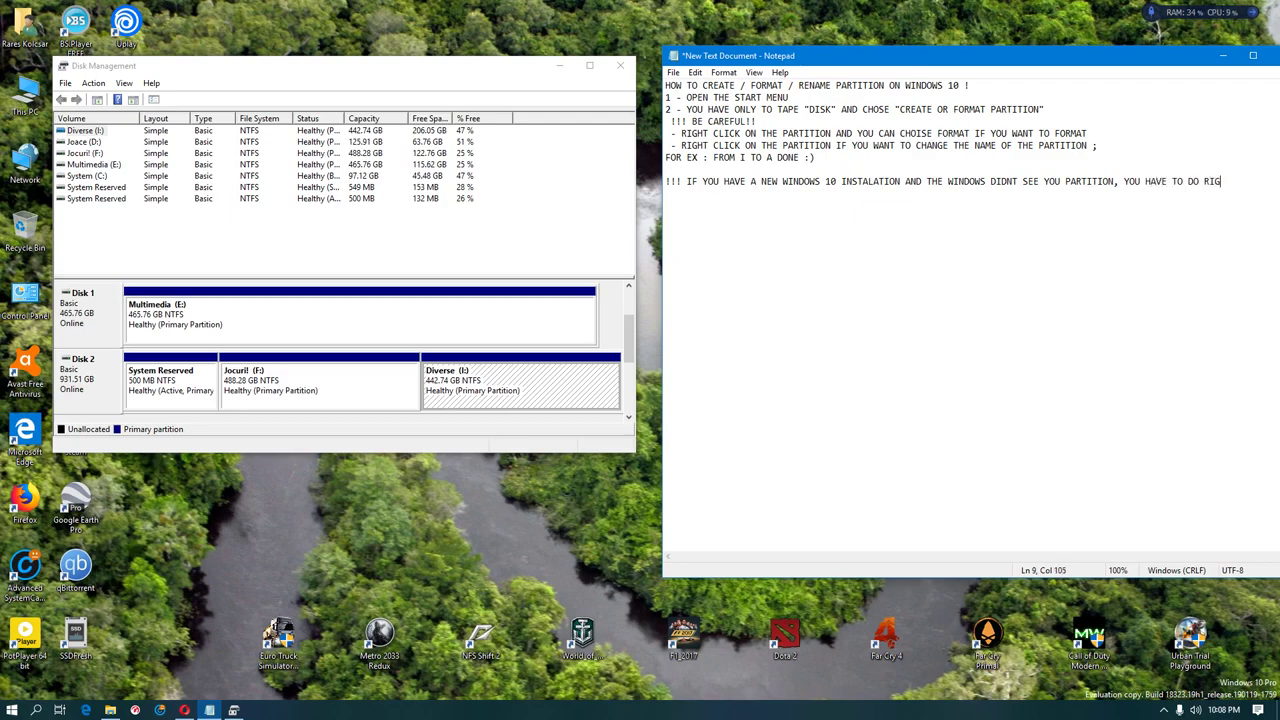
pyautogui.write('HT THIS')
pyautogui.press('Return')
pyautogui.write('TO SEE YOU PARTITION')
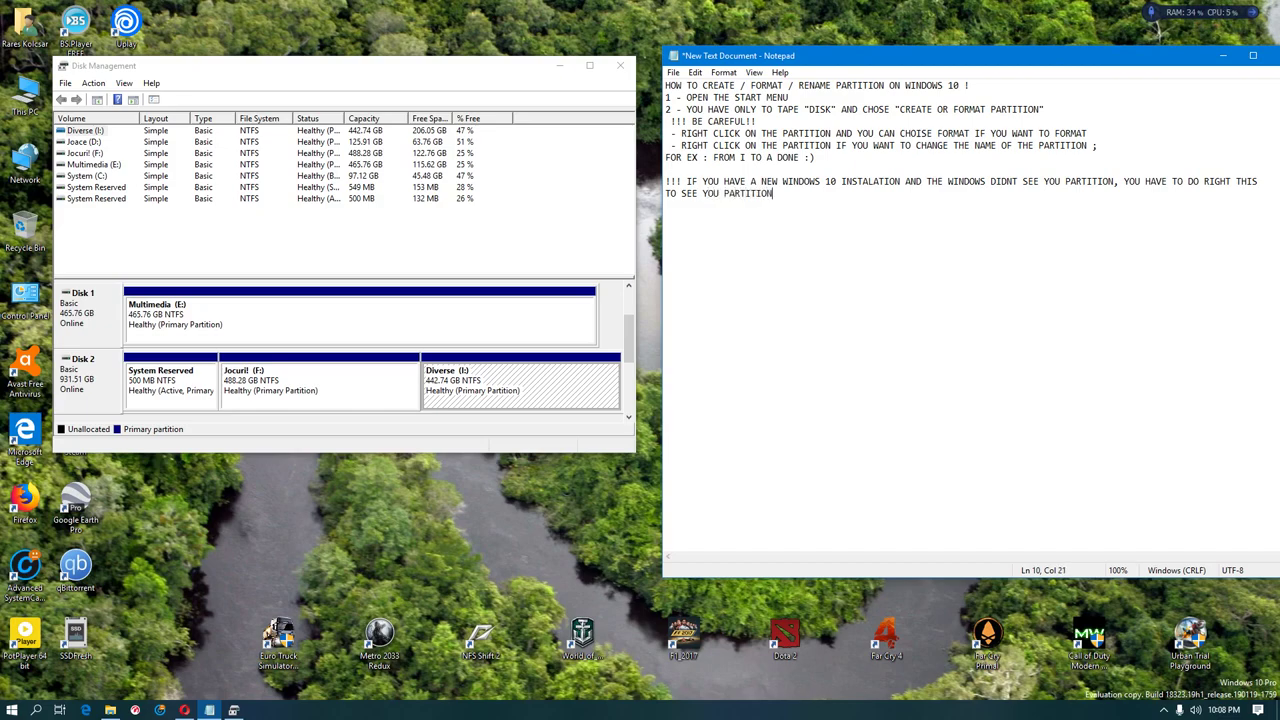
# View the drive letter assignment options for the F: volume in Disk Management, and leave them without changing anything
pyautogui.rightClick(83, 154)
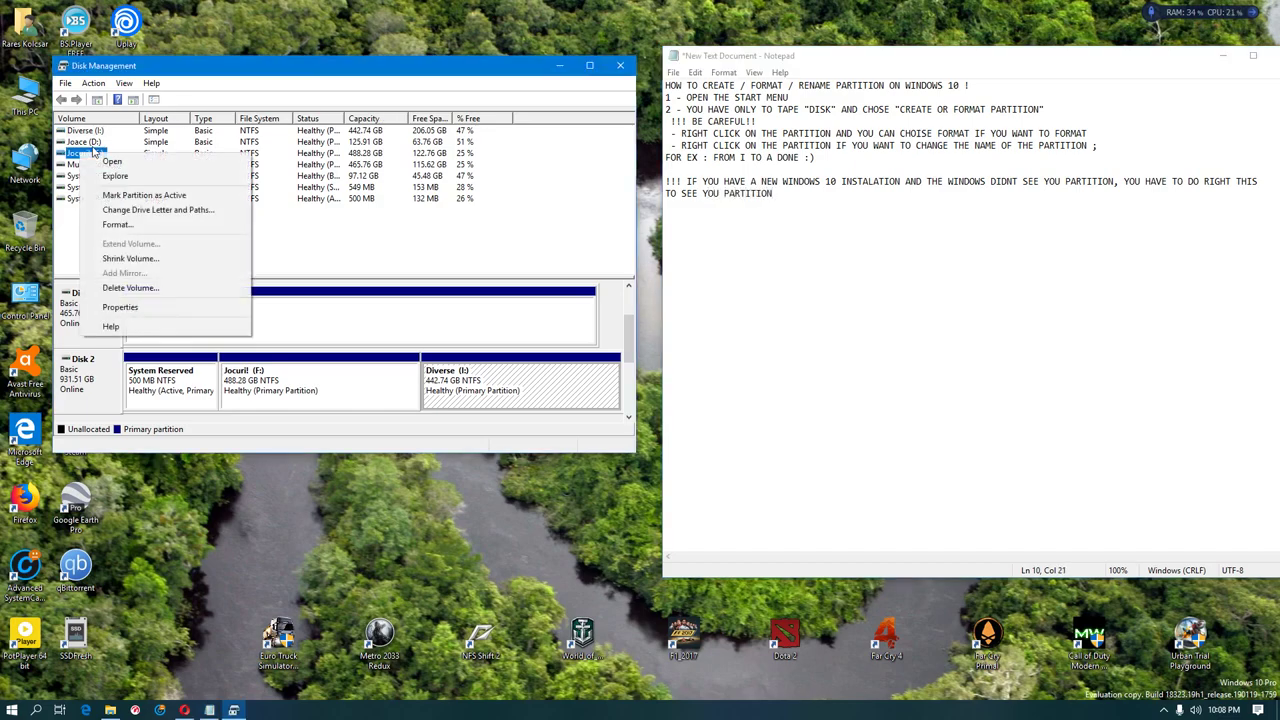
pyautogui.click(137, 210)
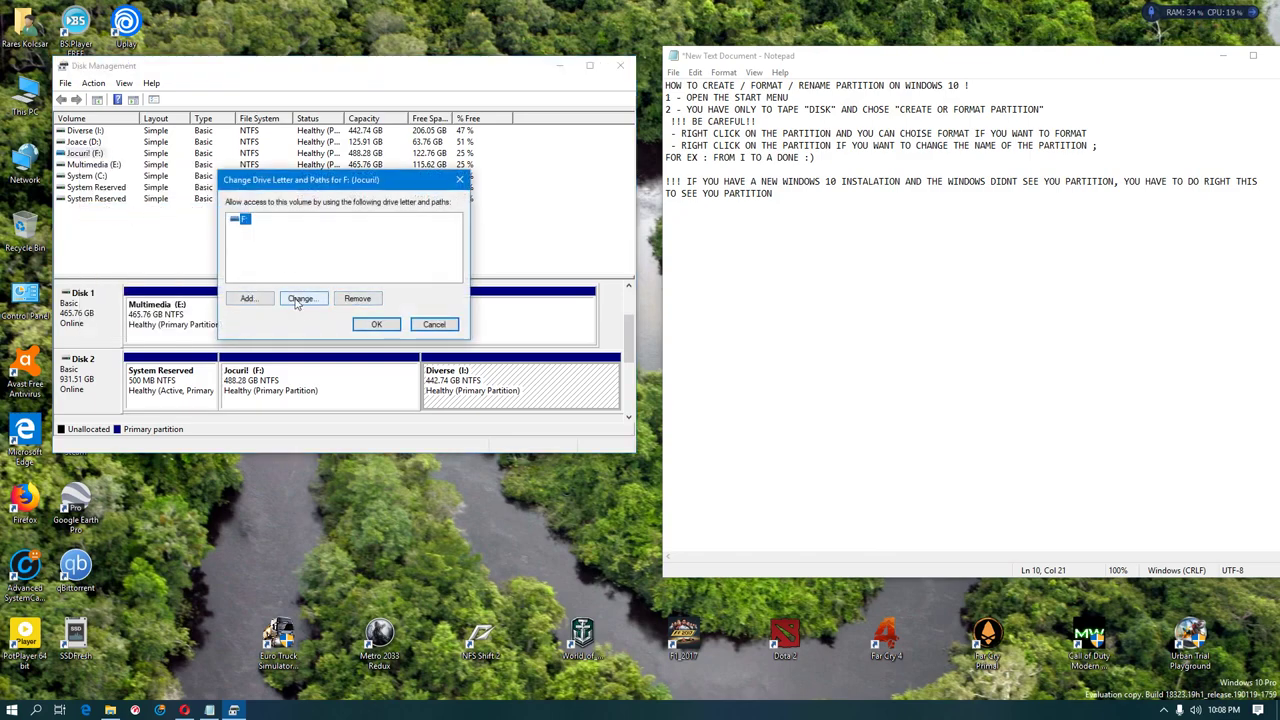
pyautogui.click(301, 298)
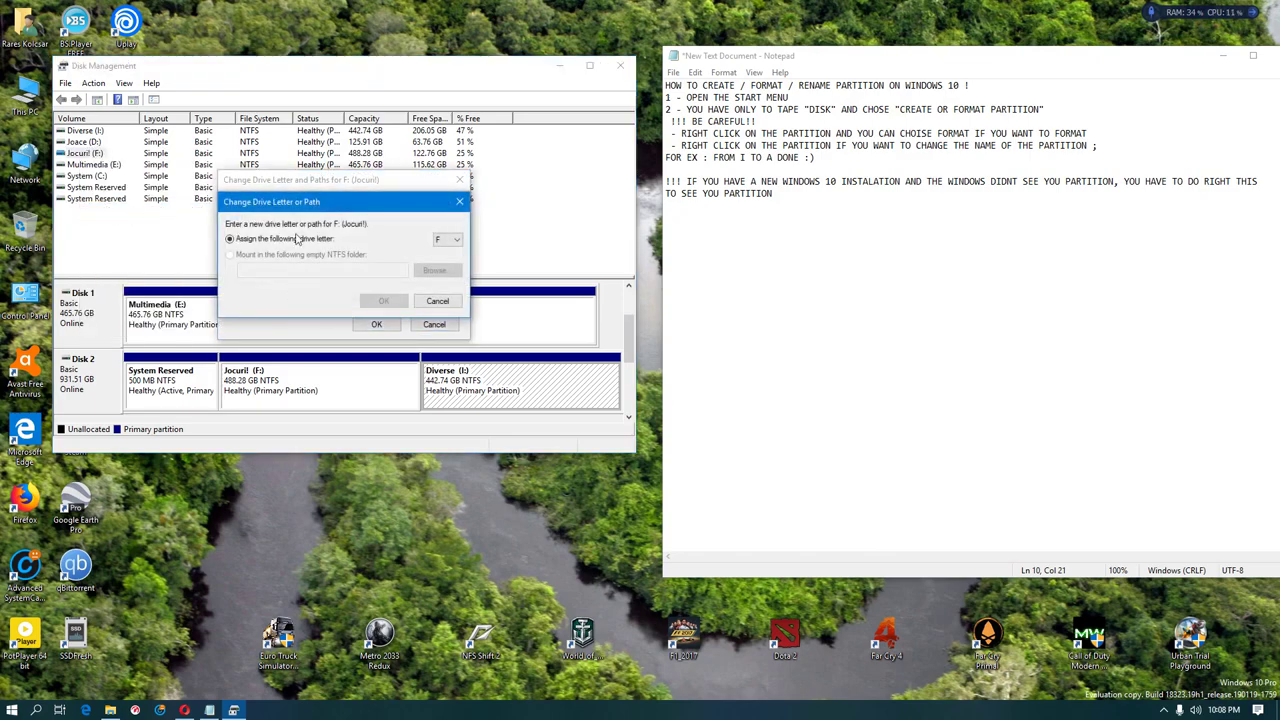
pyautogui.click(440, 301)
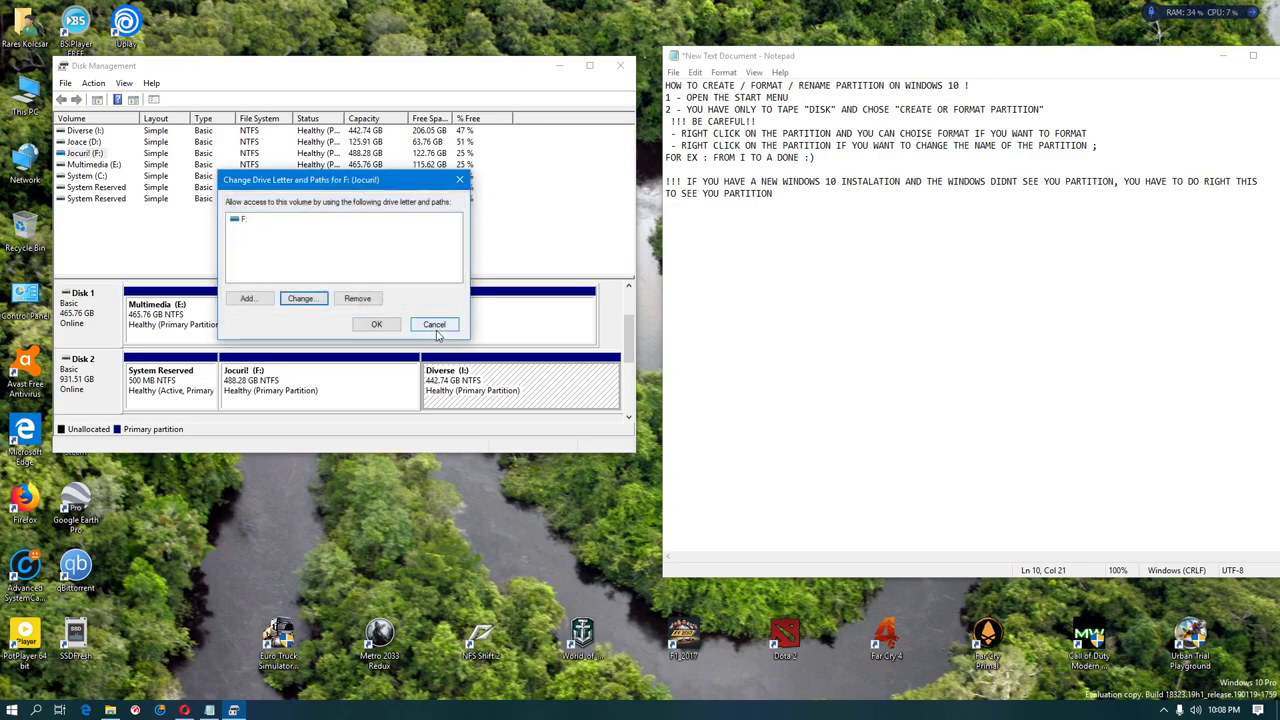
pyautogui.click(436, 324)
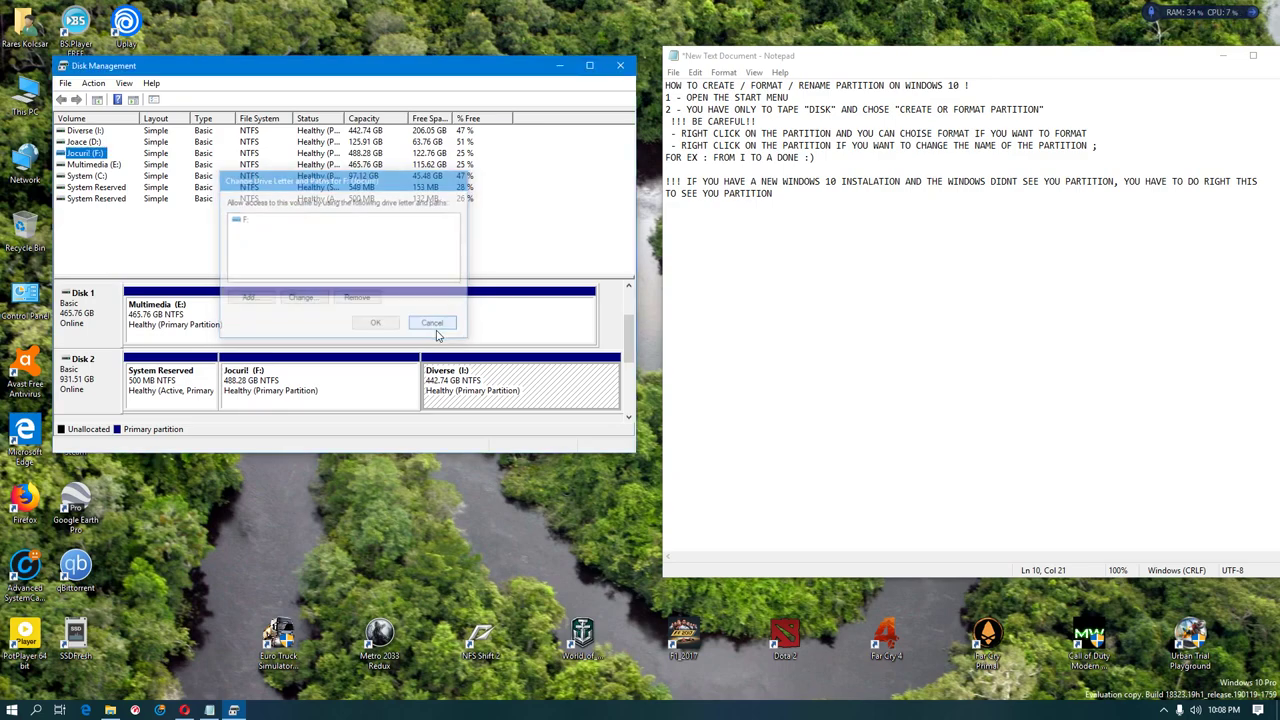
# End the last Notepad line with "!!" and add the line "AND WINDOWS WILL SEE YOU'RE PARTITION!" below it
pyautogui.click(826, 204)
pyautogui.write('!!')
pyautogui.press('Return')
pyautogui.write('and')
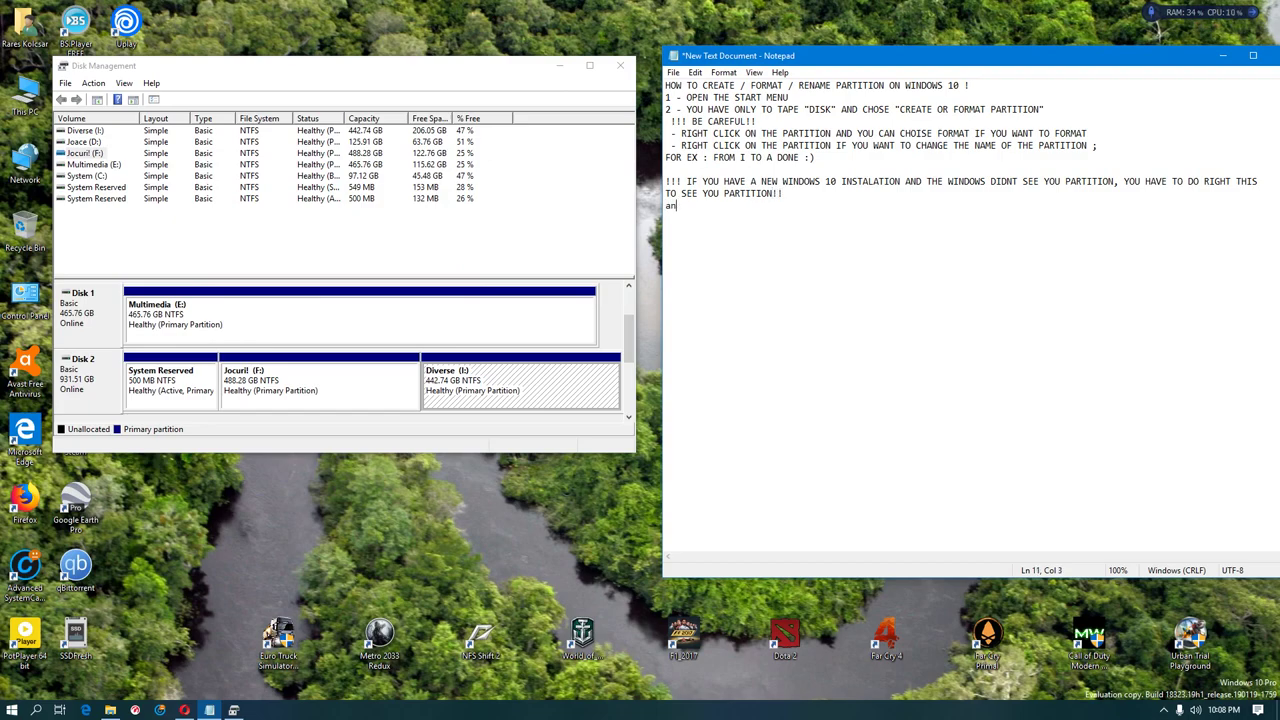
pyautogui.press('BackSpace')
pyautogui.press('BackSpace')
pyautogui.write("AND WINDOWS WILL SEE YOU'RE")
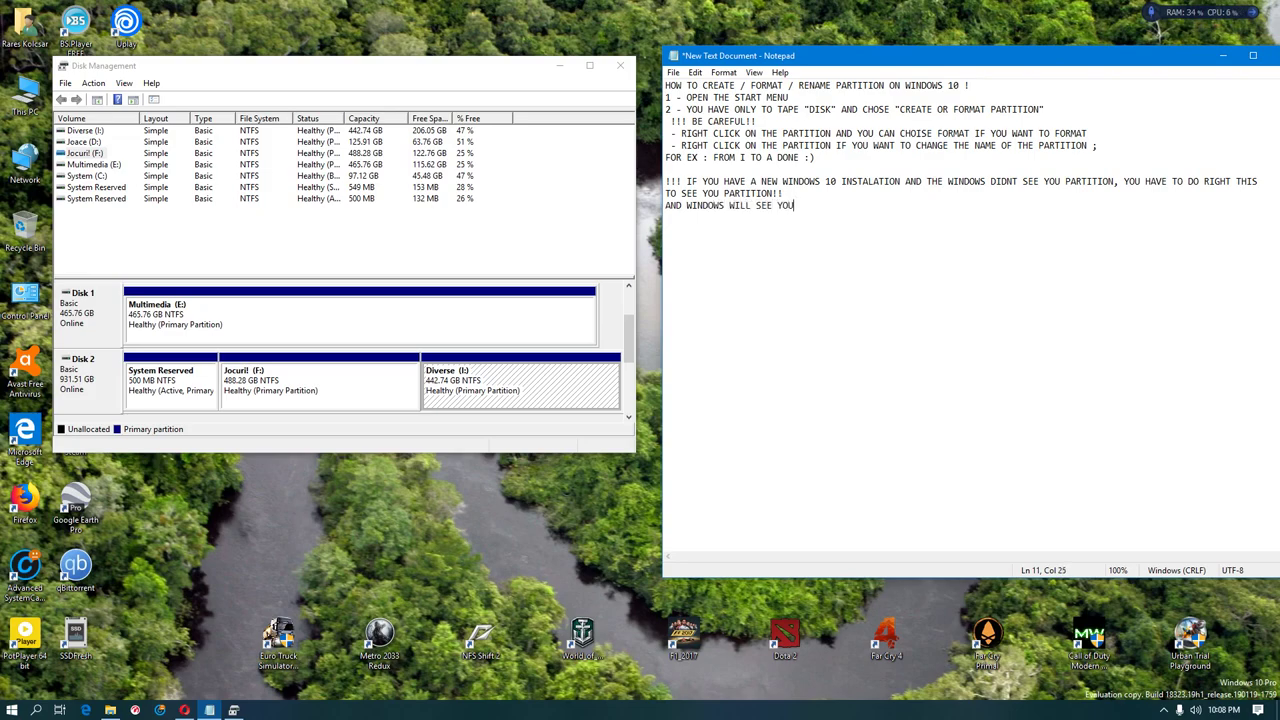
pyautogui.press('BackSpace')
pyautogui.press('BackSpace')
pyautogui.write("'RE PARTITIOPN!")
pyautogui.press('Return')
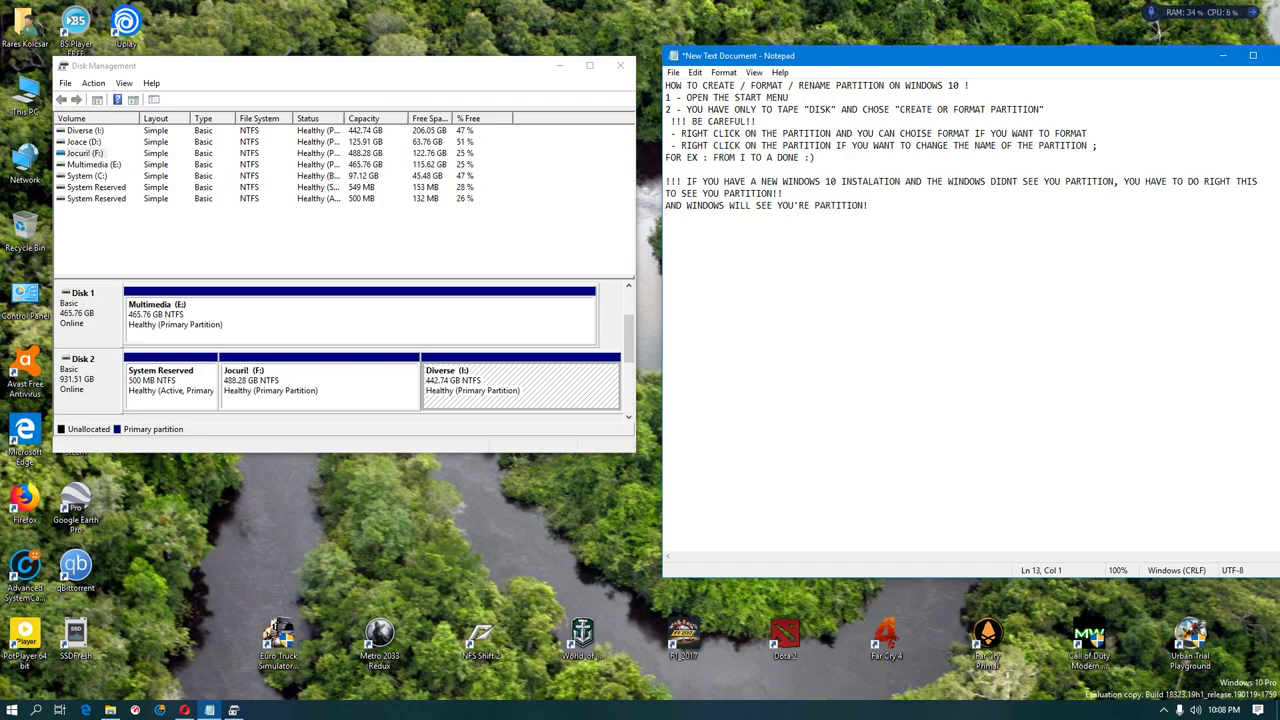